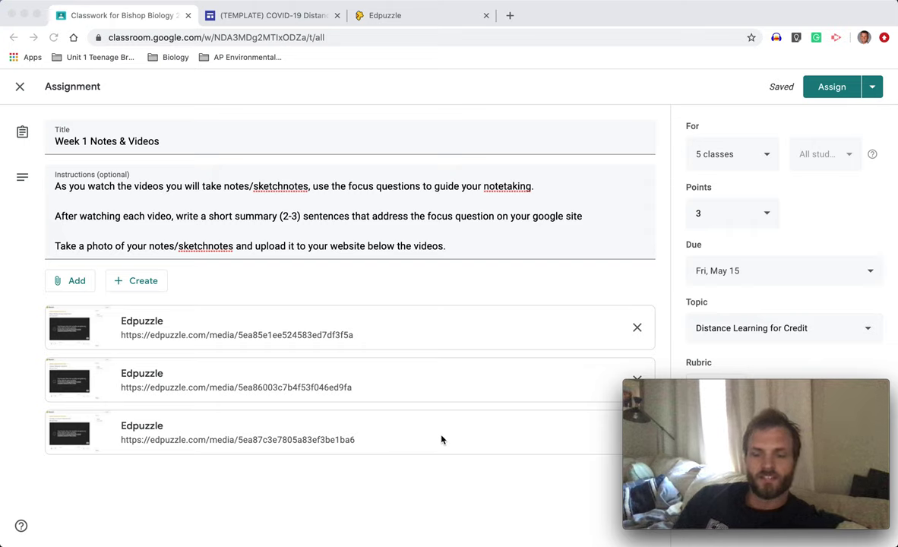
# Open the site's Home page, headed '(Your Name) COVID-19 Distance Learning', in the Sites editor.
pyautogui.click(252, 15)
pyautogui.moveTo(411, 133)
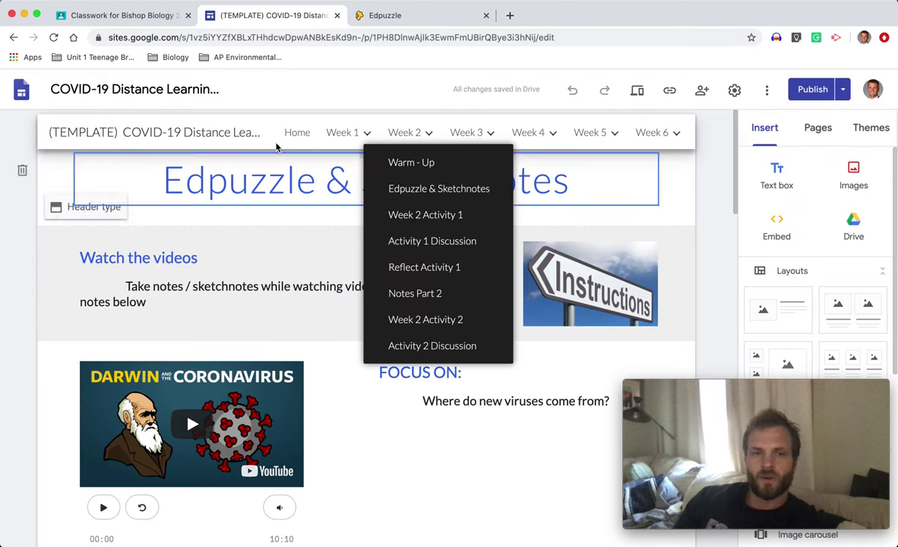
pyautogui.click(295, 134)
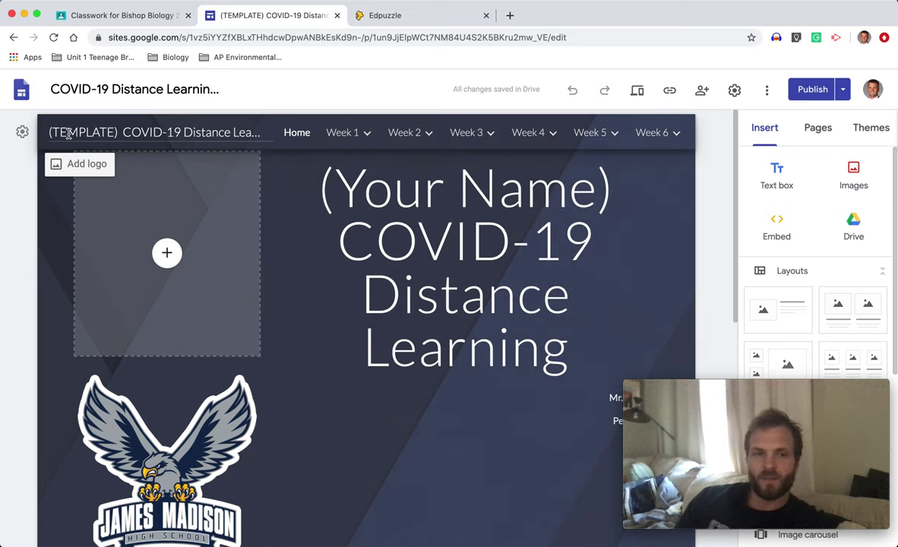
pyautogui.moveTo(466, 295)
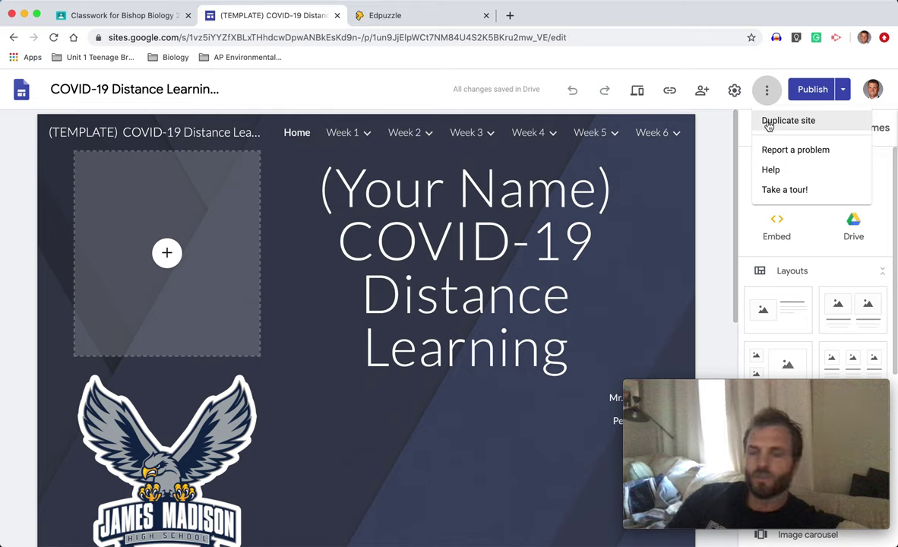
pyautogui.click(333, 301)
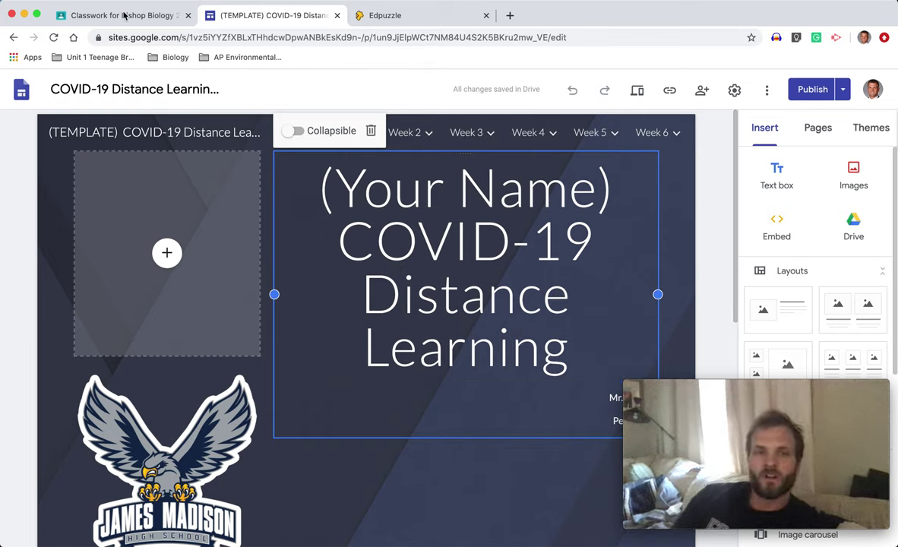
pyautogui.click(125, 15)
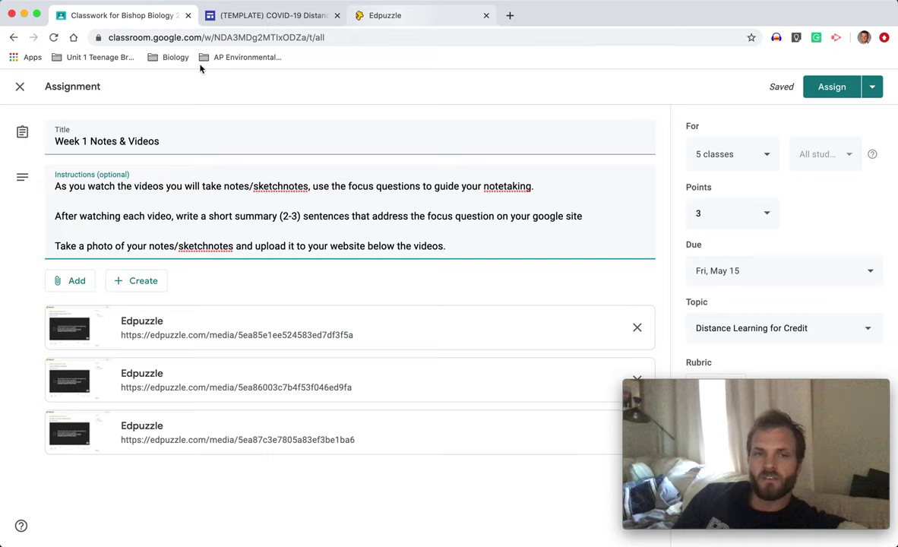
pyautogui.click(245, 17)
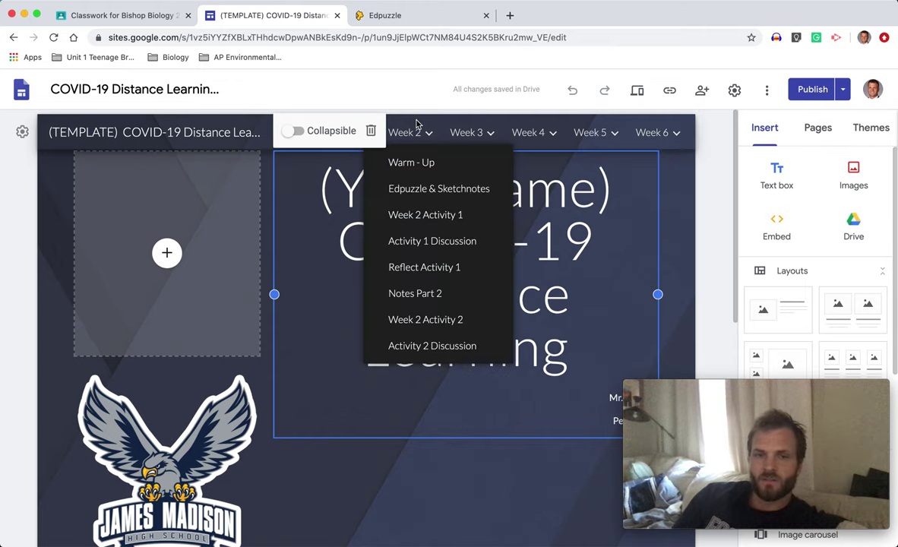
# Open the Week 1 'Edpuzzle & Sketchnotes' page, scroll its focus questions, and preview it as visitors.
pyautogui.click(339, 465)
pyautogui.moveTo(348, 133)
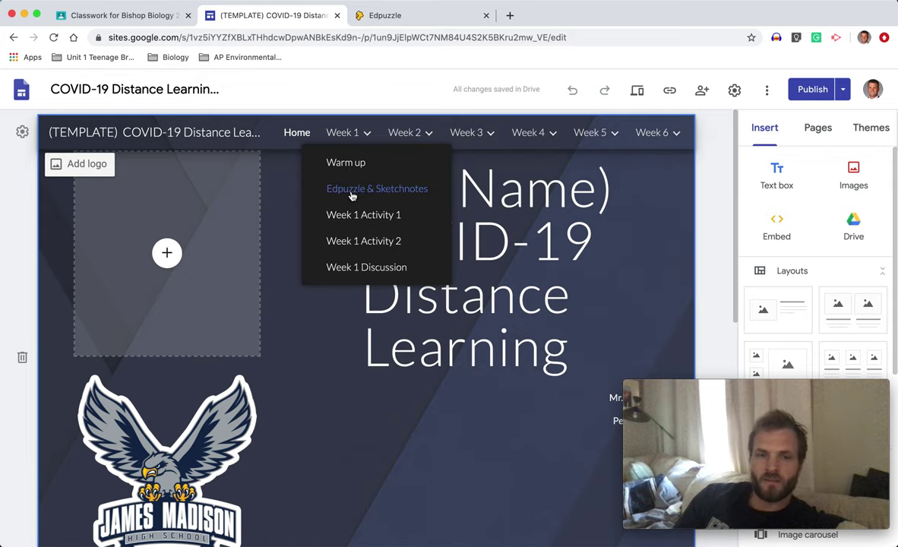
pyautogui.click(352, 190)
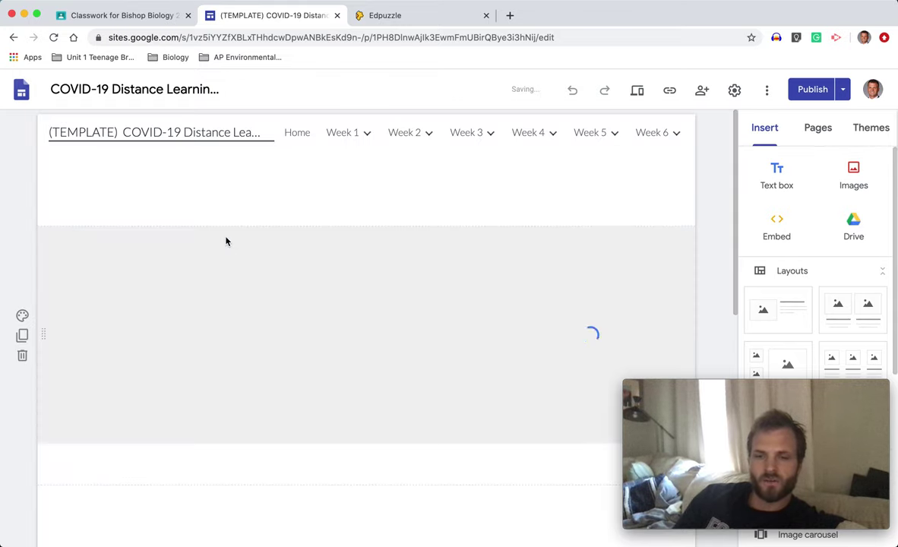
pyautogui.scroll(-1, 228, 236)
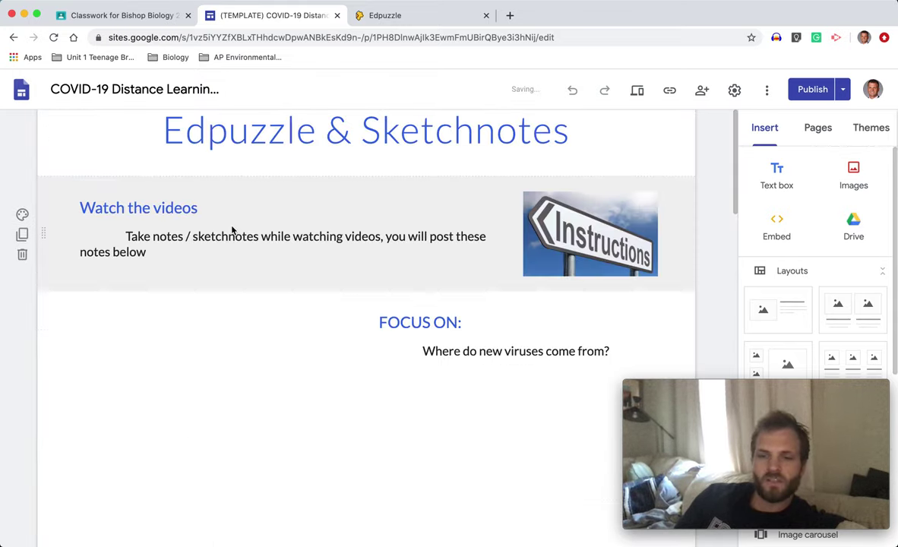
pyautogui.scroll(-2, 231, 227)
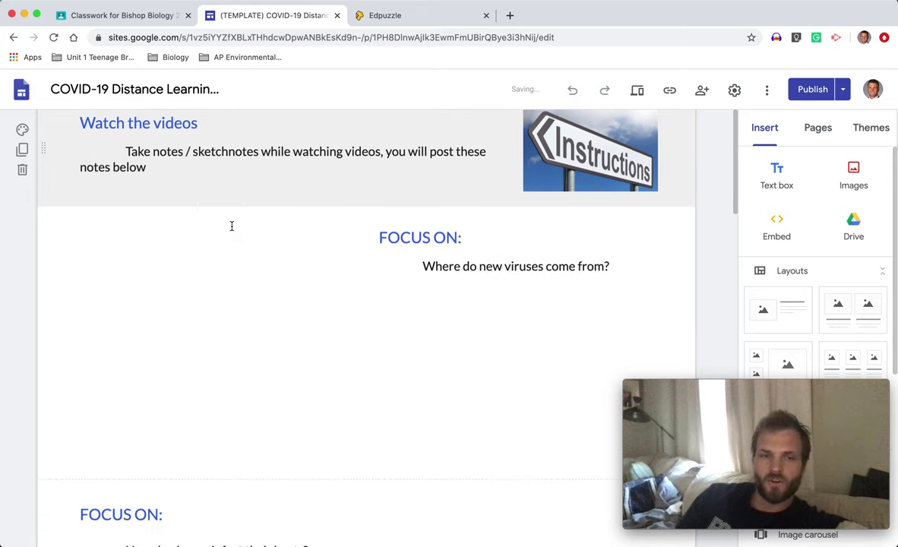
pyautogui.scroll(-2, 231, 225)
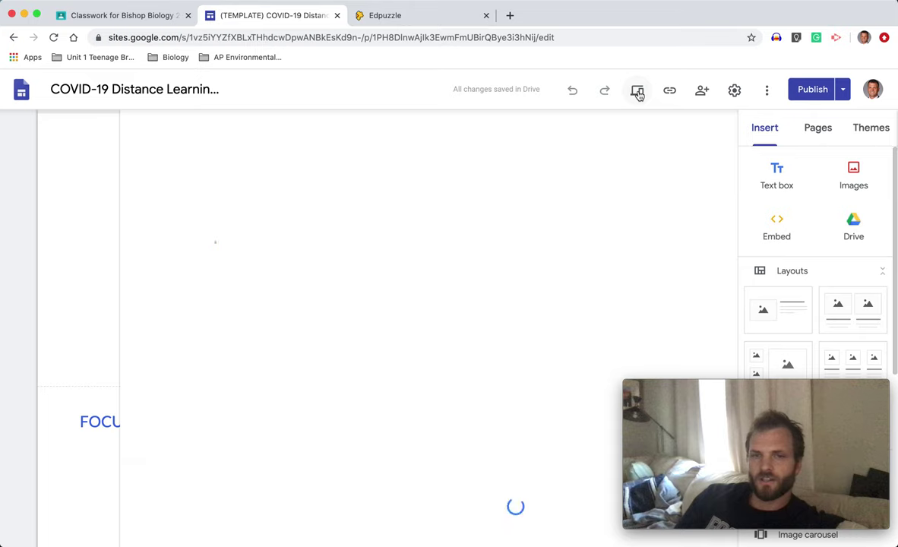
pyautogui.click(639, 93)
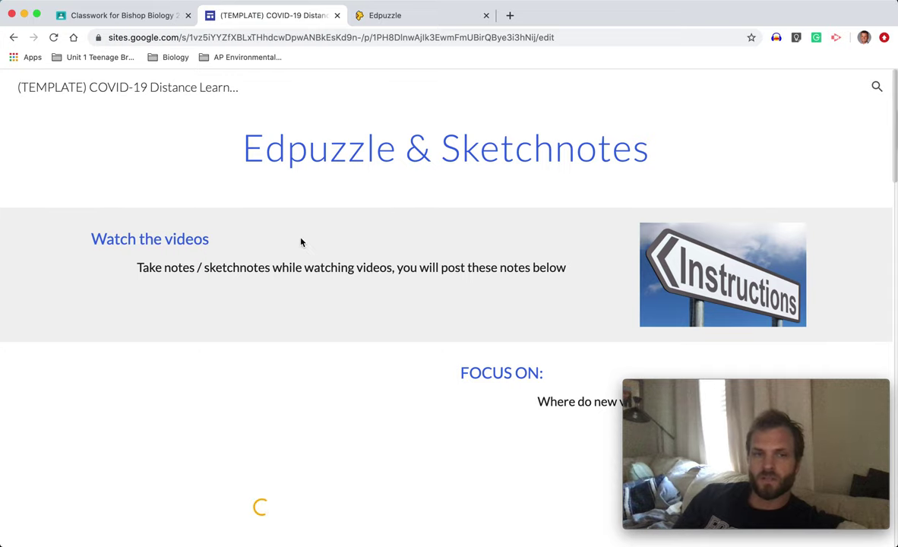
pyautogui.scroll(-2, 301, 243)
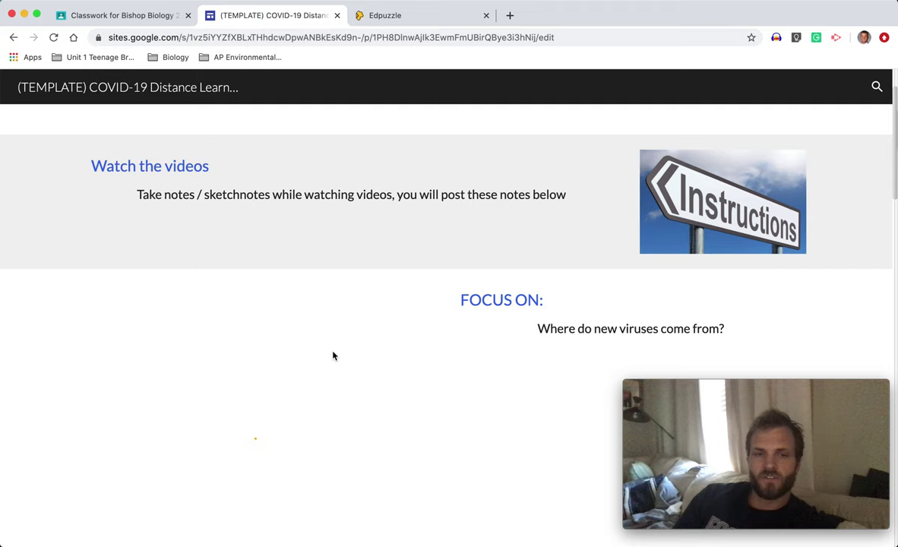
pyautogui.scroll(-1, 335, 304)
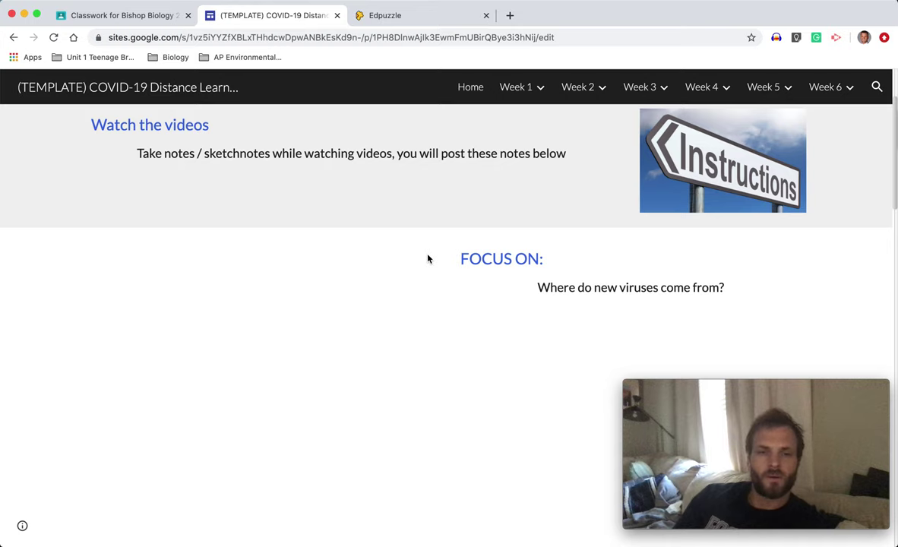
pyautogui.scroll(-3, 196, 365)
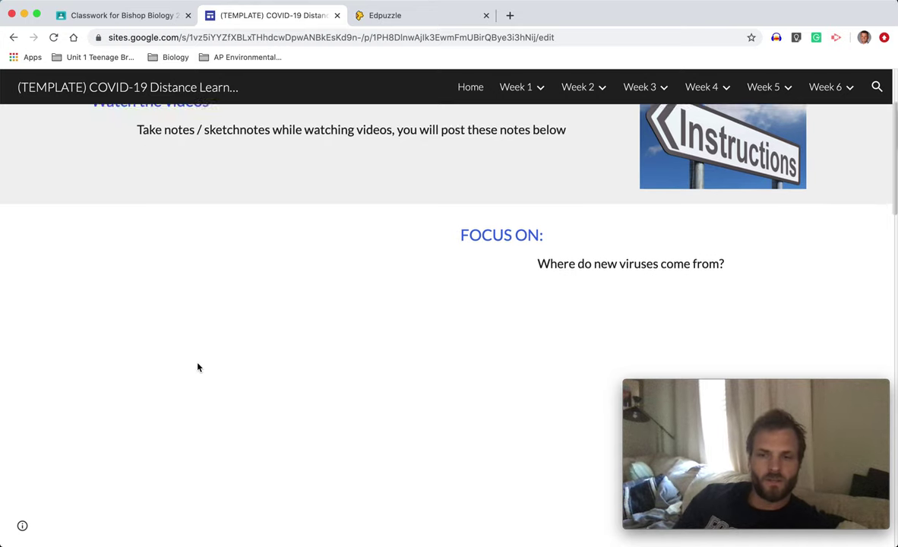
pyautogui.scroll(-10, 415, 318)
pyautogui.scroll(1, 415, 317)
pyautogui.scroll(15, 416, 318)
pyautogui.scroll(-3, 415, 318)
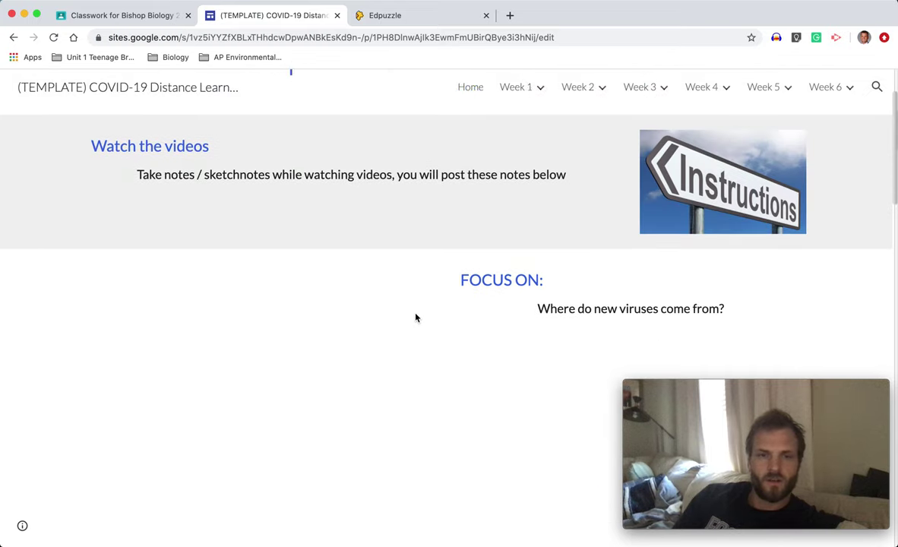
pyautogui.scroll(-4, 416, 318)
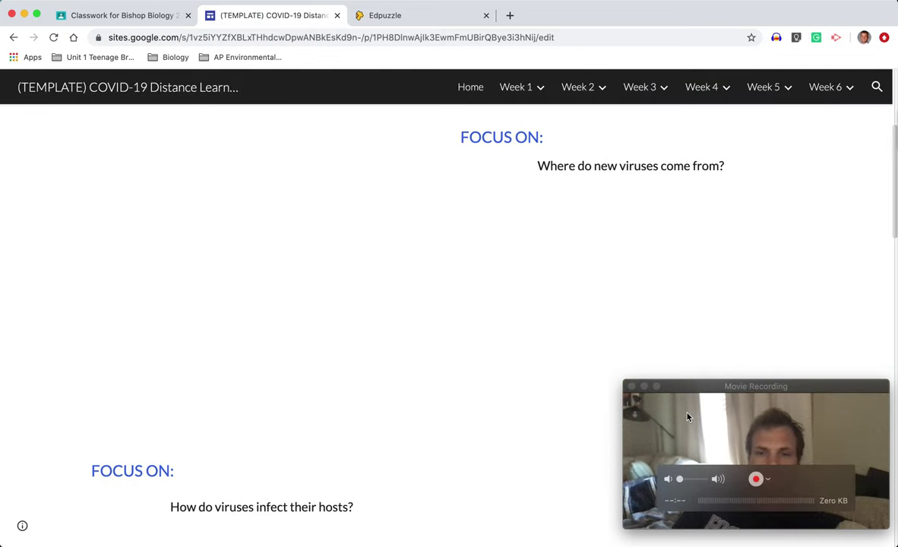
pyautogui.moveTo(688, 416); pyautogui.dragTo(473, 411)
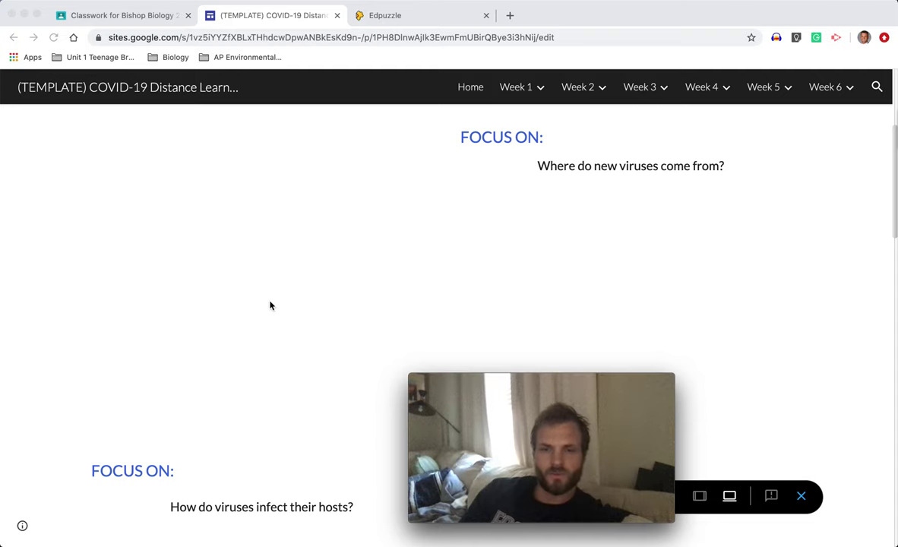
pyautogui.click(804, 500)
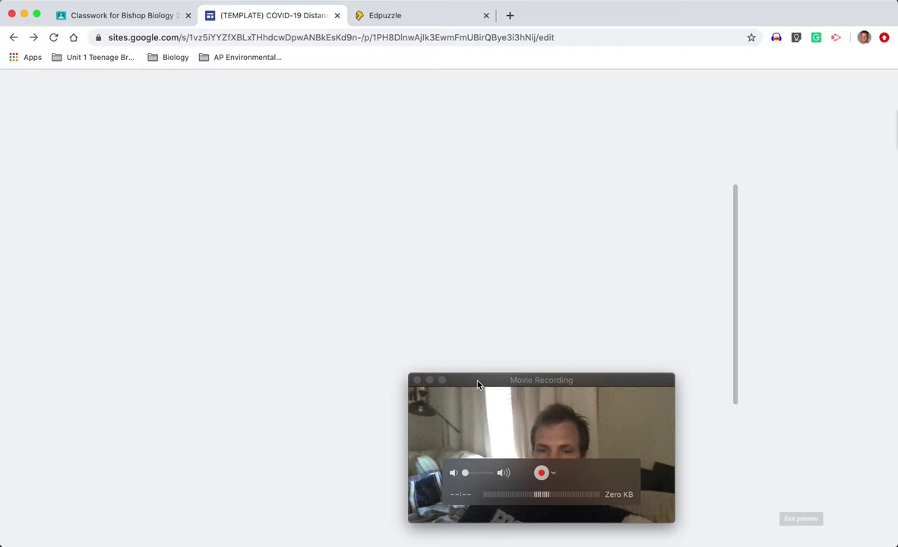
pyautogui.moveTo(478, 384)
pyautogui.mouseDown()
pyautogui.moveTo(701, 395)
pyautogui.moveTo(691, 395)
pyautogui.mouseUp()
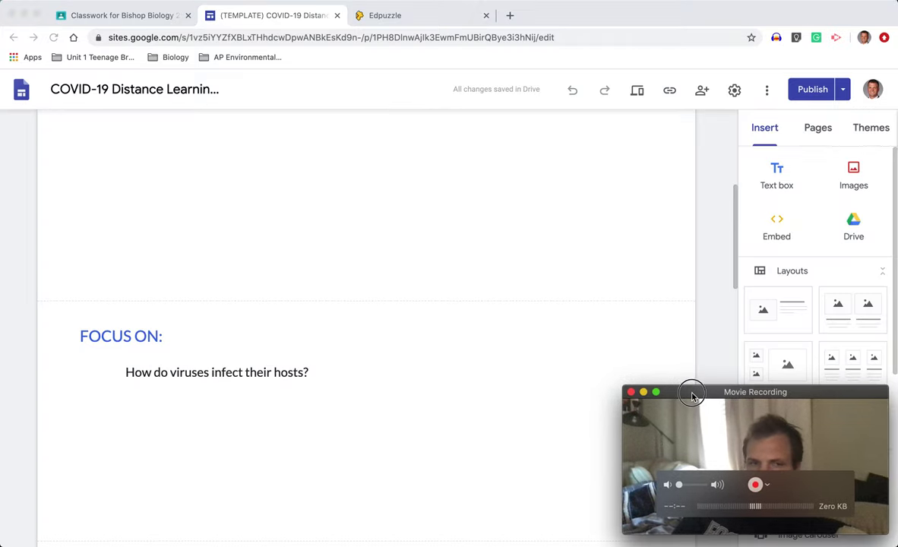
pyautogui.scroll(5, 287, 243)
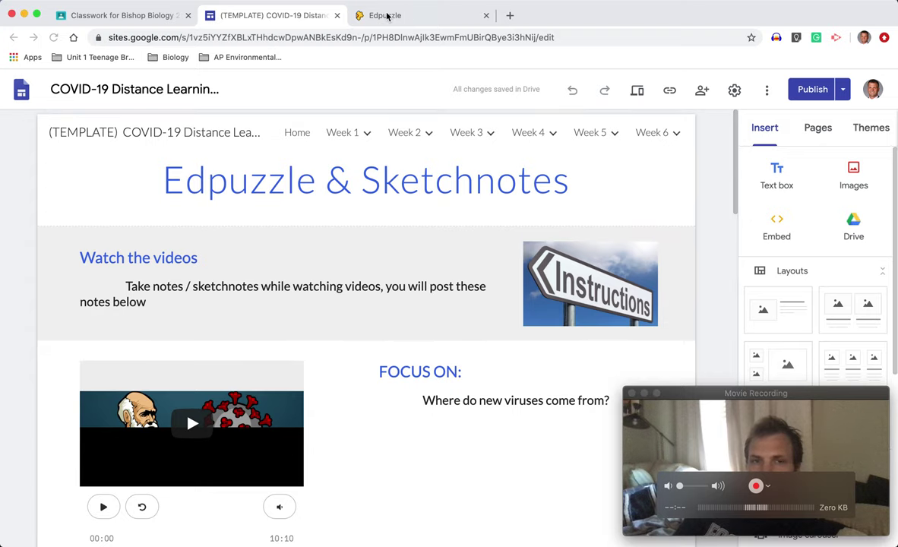
pyautogui.click(387, 16)
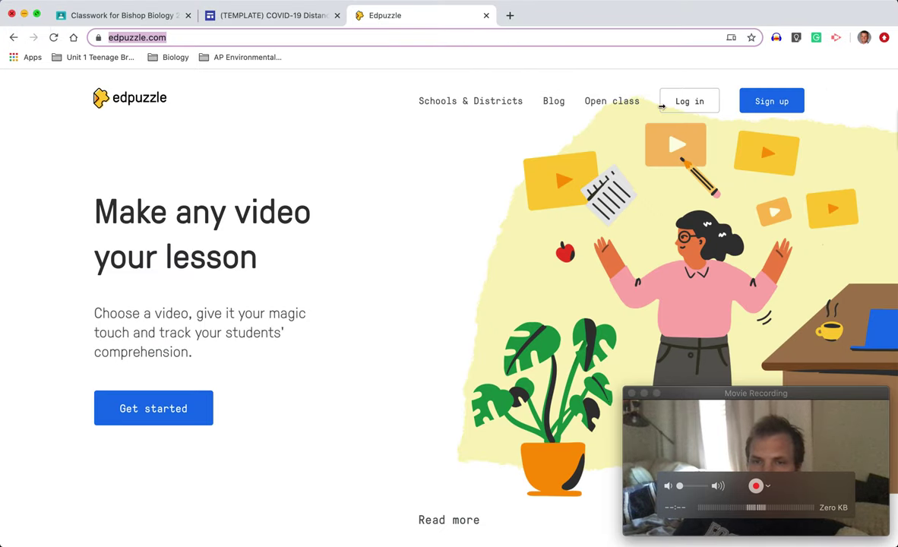
# Reach Edpuzzle's 'Welcome back! Ready for class?' sign-in page via the student log-in option.
pyautogui.click(688, 102)
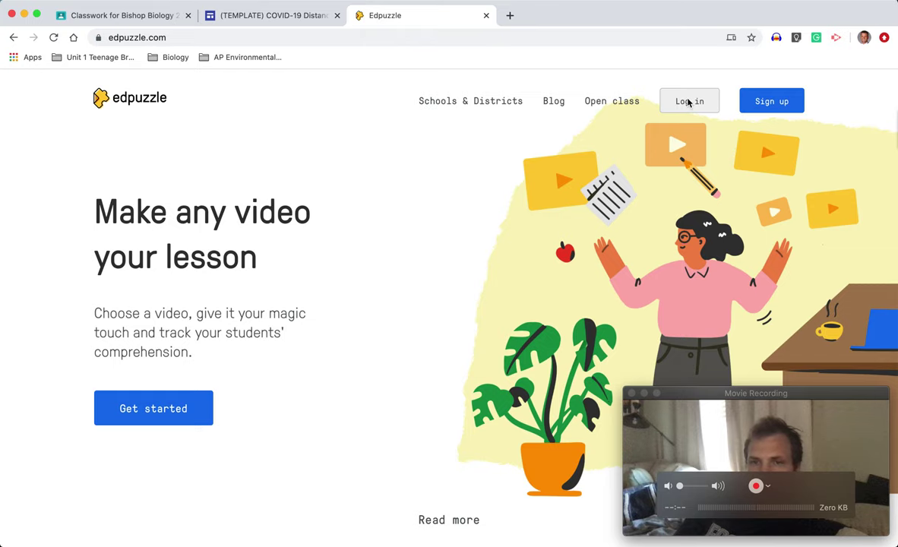
pyautogui.click(689, 103)
pyautogui.click(513, 309)
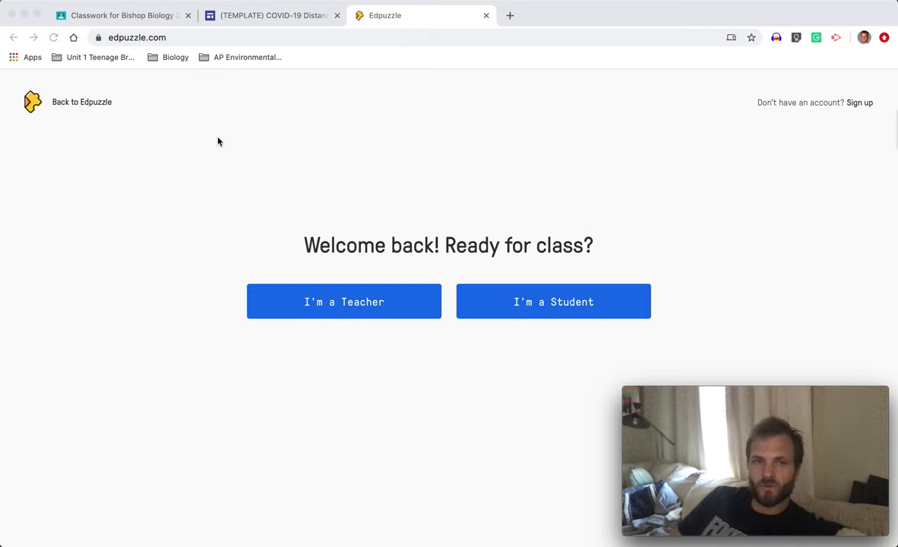
pyautogui.click(78, 17)
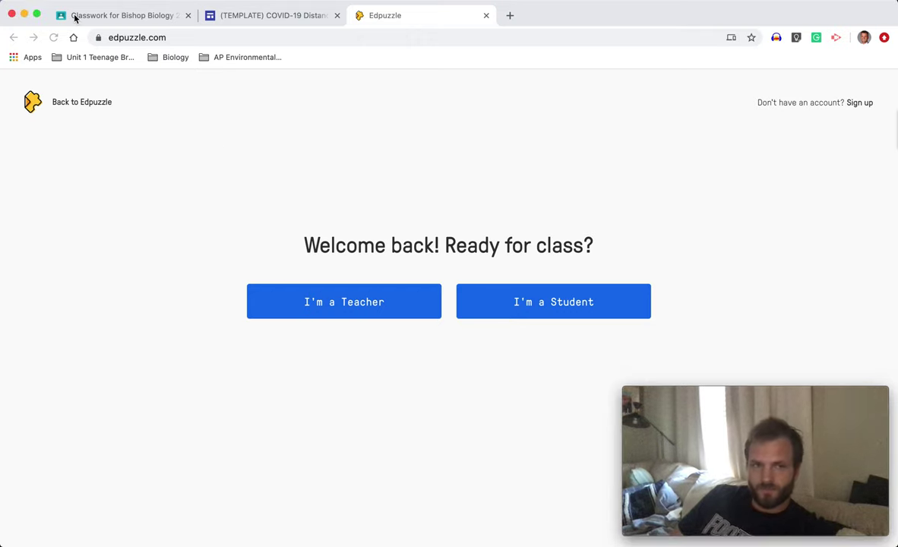
# Glance at the Classroom assignment, then return to the Edpuzzle & Sketchnotes page in Sites.
pyautogui.click(91, 16)
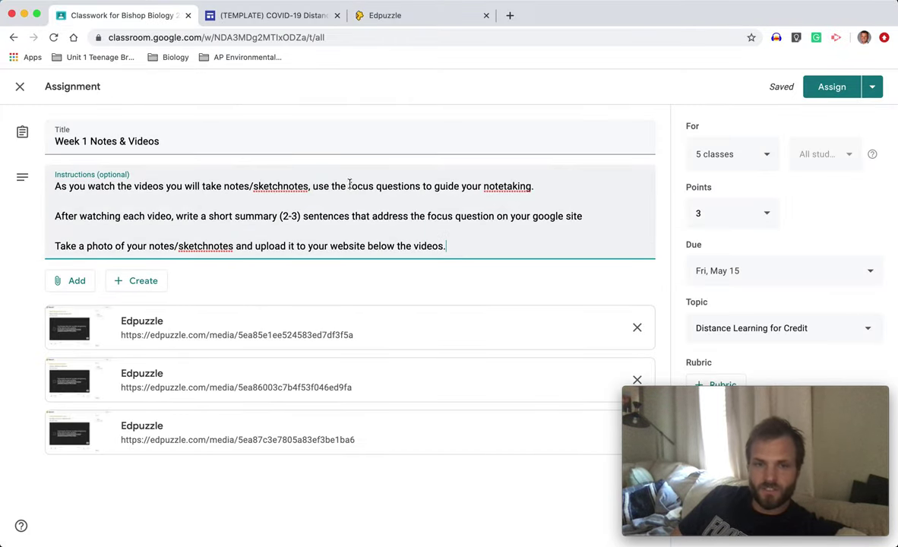
pyautogui.click(273, 16)
# Scroll through the Edpuzzle & Sketchnotes page to review its video sections and focus questions.
pyautogui.scroll(-1, 336, 254)
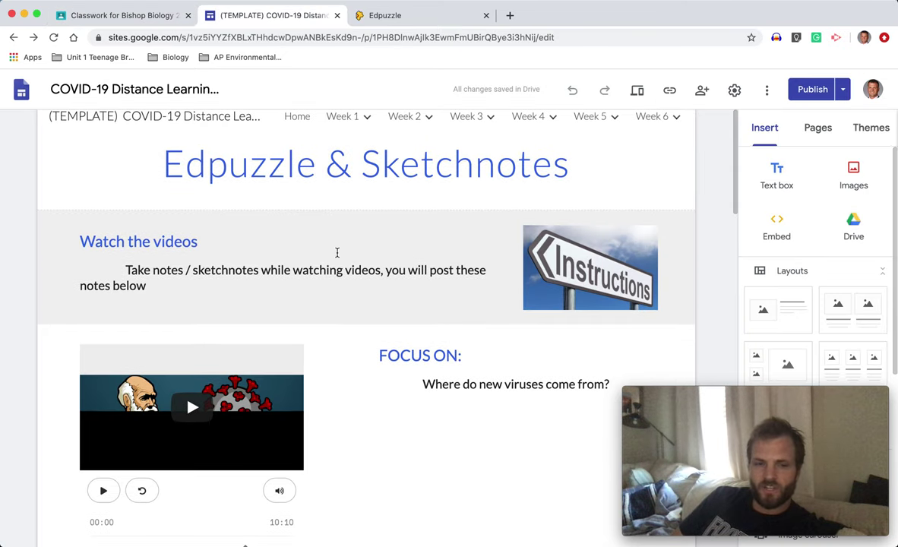
pyautogui.scroll(-1, 335, 253)
pyautogui.scroll(-1, 343, 396)
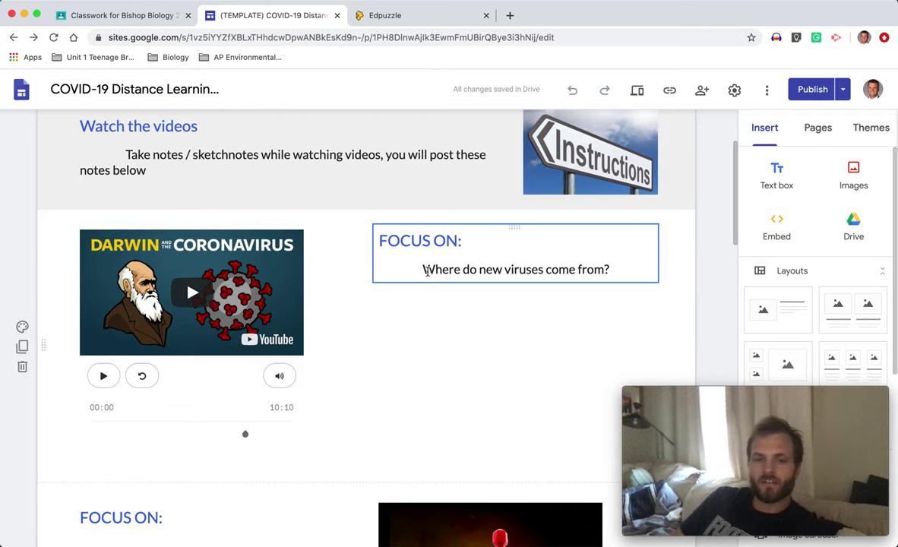
pyautogui.scroll(-1, 427, 271)
pyautogui.scroll(1, 428, 270)
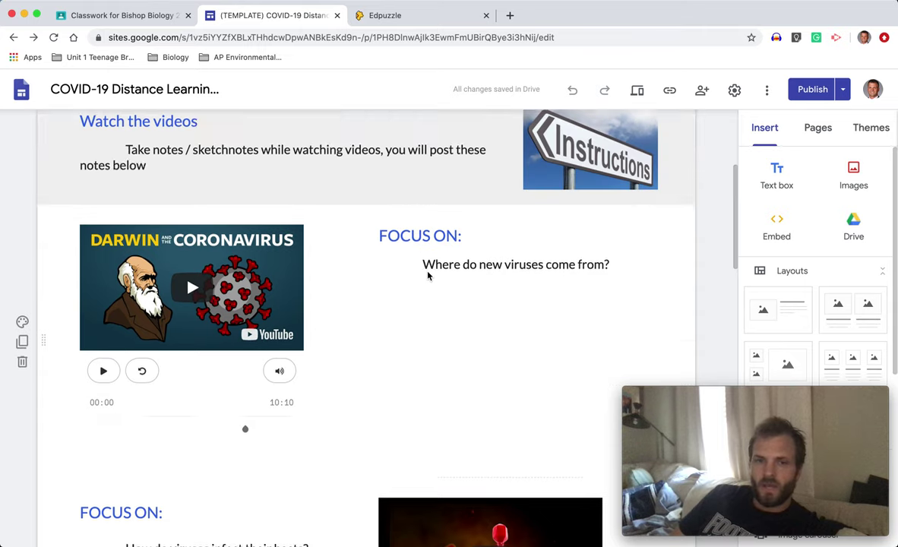
pyautogui.scroll(2, 428, 272)
pyautogui.scroll(-1, 428, 271)
pyautogui.scroll(-3, 428, 272)
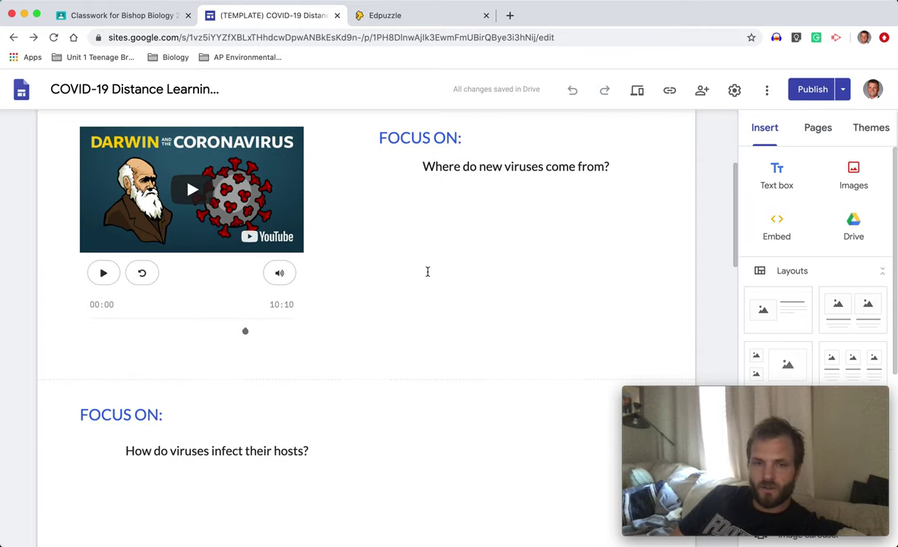
pyautogui.scroll(-1, 428, 274)
pyautogui.scroll(-1, 427, 276)
pyautogui.scroll(-3, 427, 276)
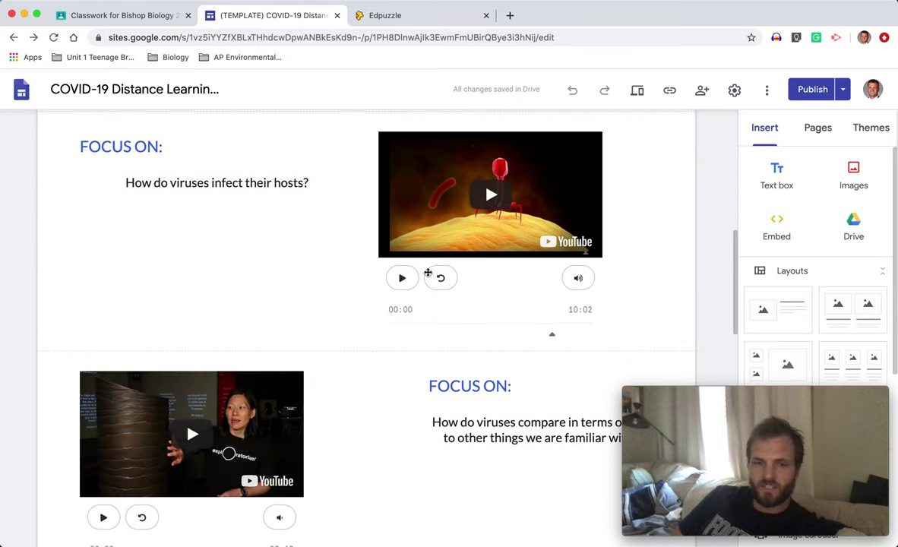
pyautogui.scroll(1, 428, 274)
pyautogui.scroll(5, 428, 272)
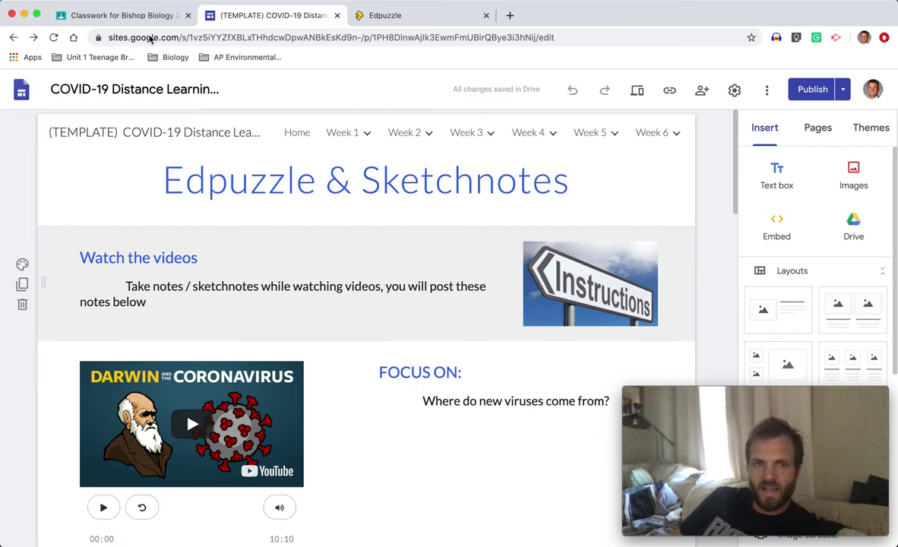
pyautogui.moveTo(368, 279)
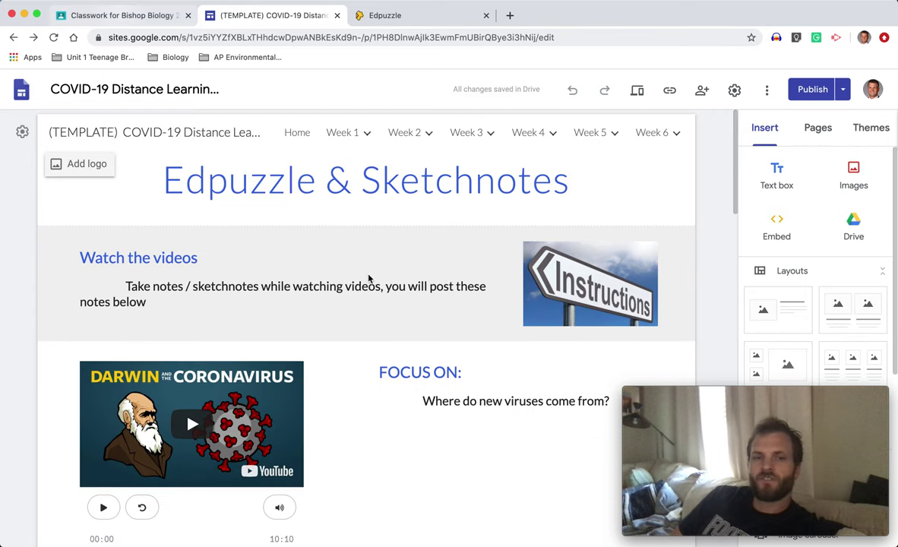
# Check the Week 1 Notes & Videos assignment, then return to the site page's focus questions.
pyautogui.press('super+1')
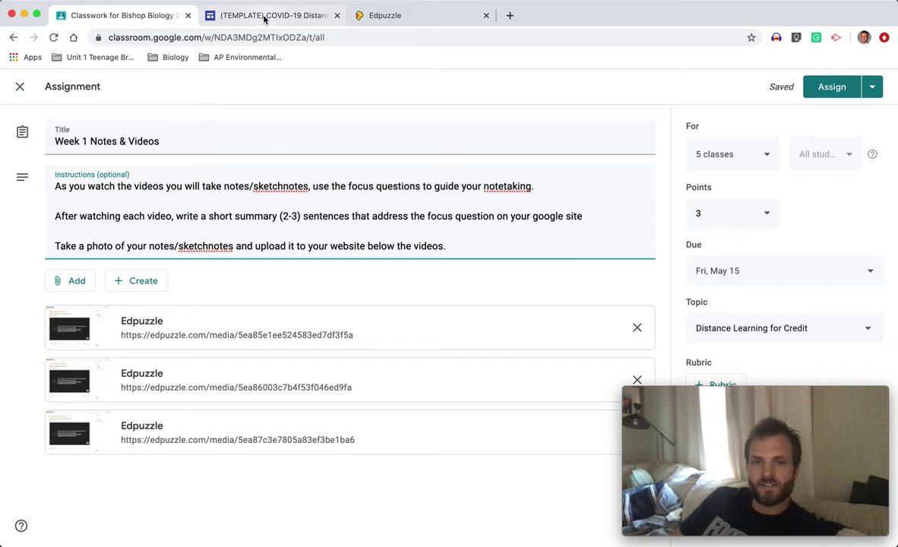
pyautogui.click(264, 17)
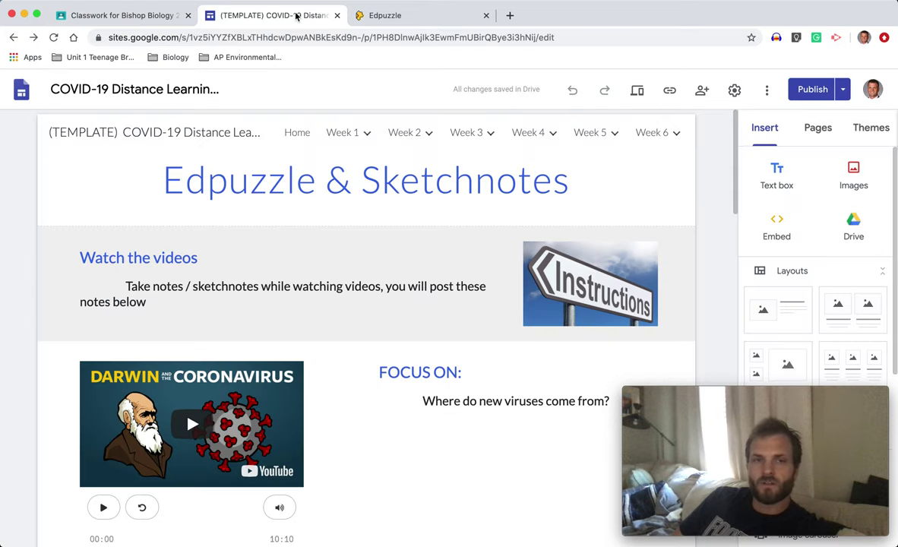
pyautogui.scroll(-4, 401, 242)
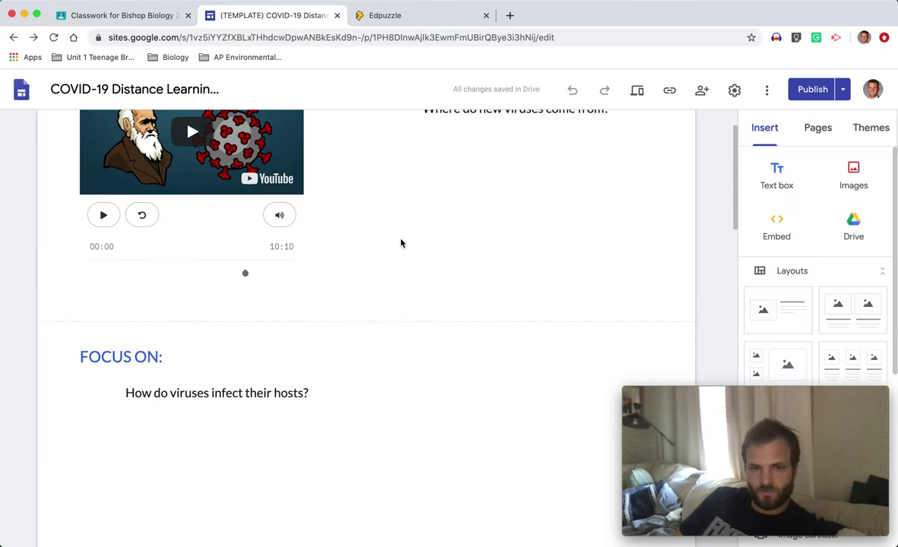
pyautogui.scroll(1, 410, 236)
pyautogui.scroll(1, 422, 225)
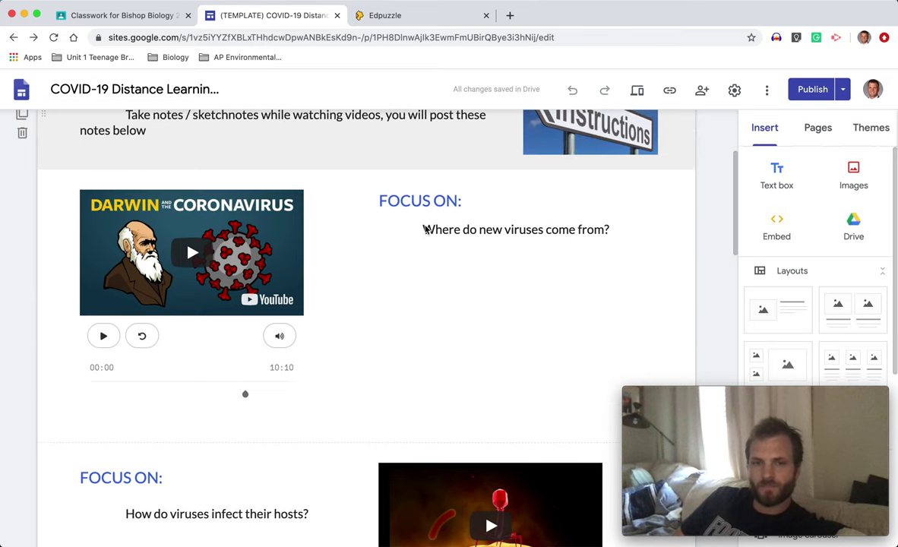
# Type 'New viruses come from...' on a new line after the first focus question.
pyautogui.click(426, 229)
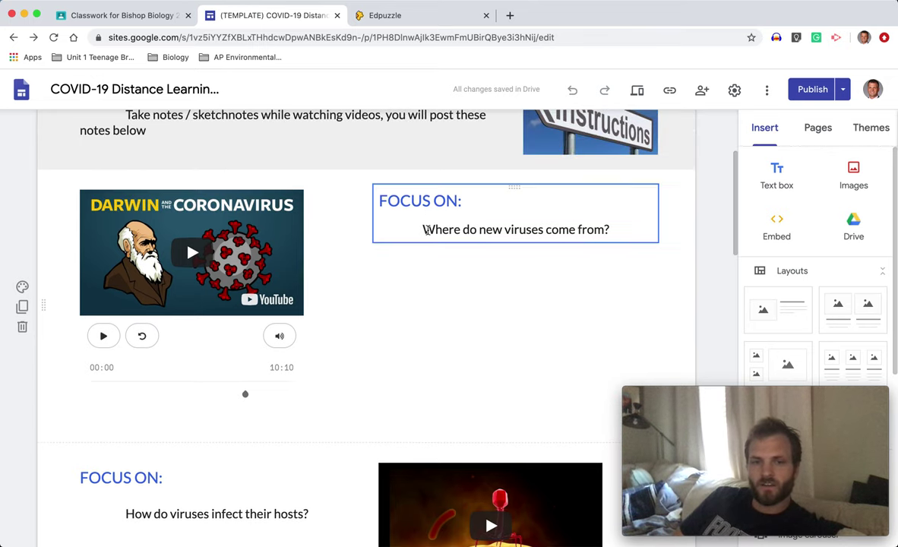
pyautogui.doubleClick(426, 230)
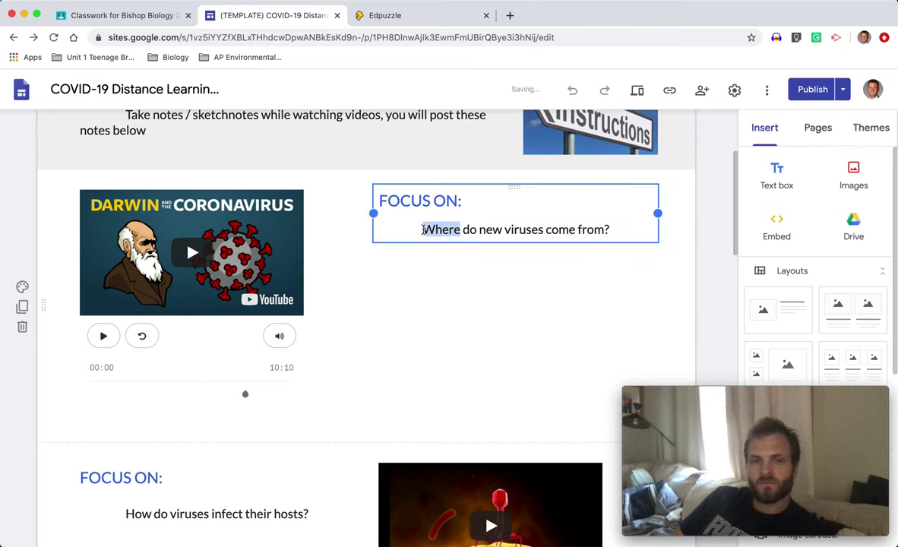
pyautogui.keyDown('shift'); pyautogui.click(610, 227); pyautogui.keyUp('shift')
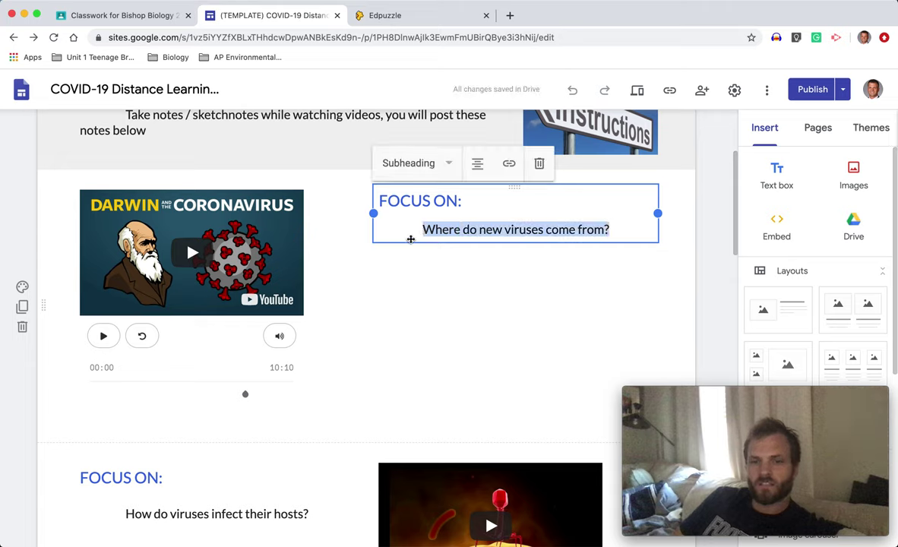
pyautogui.click(616, 229)
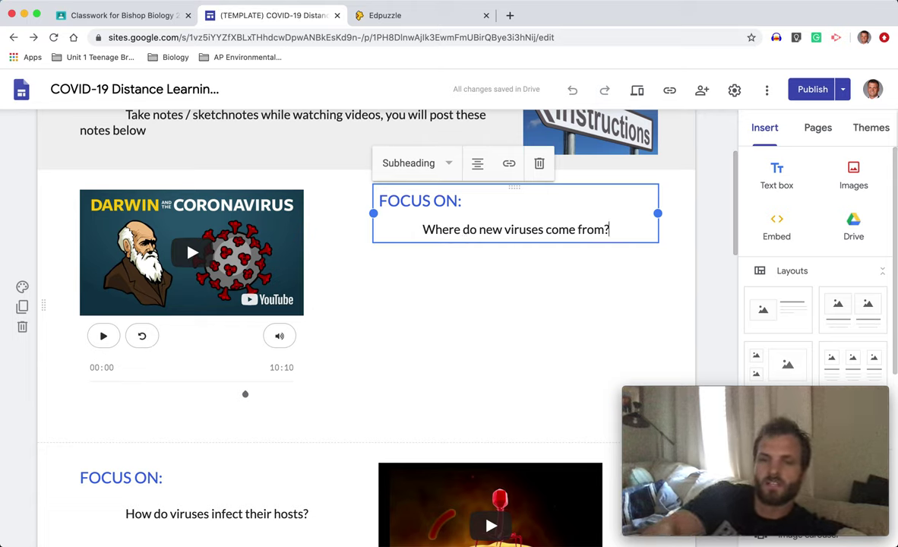
pyautogui.press('Return')
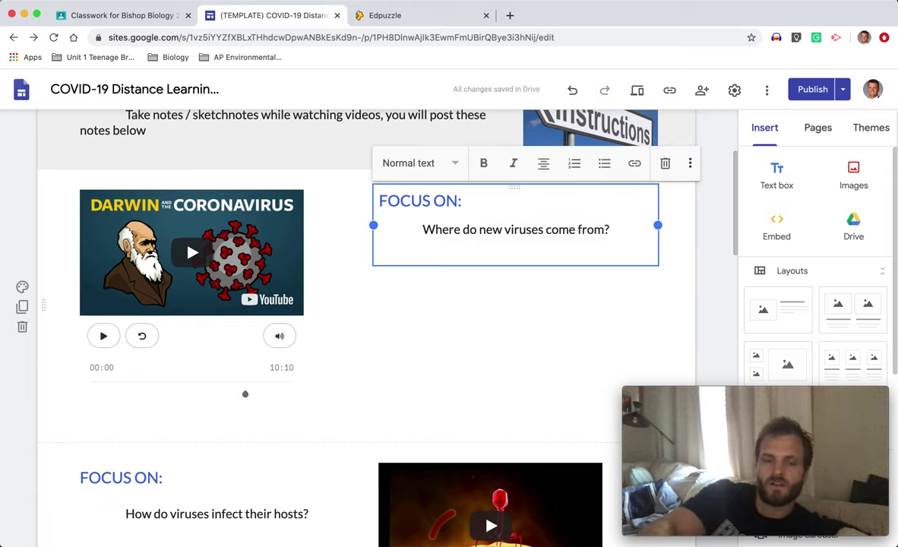
pyautogui.write('Th')
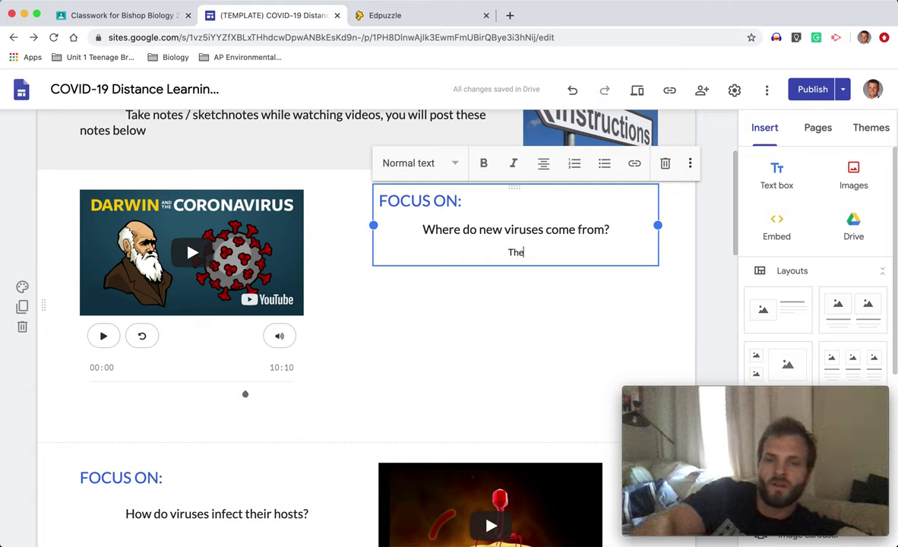
pyautogui.press('BackSpace')
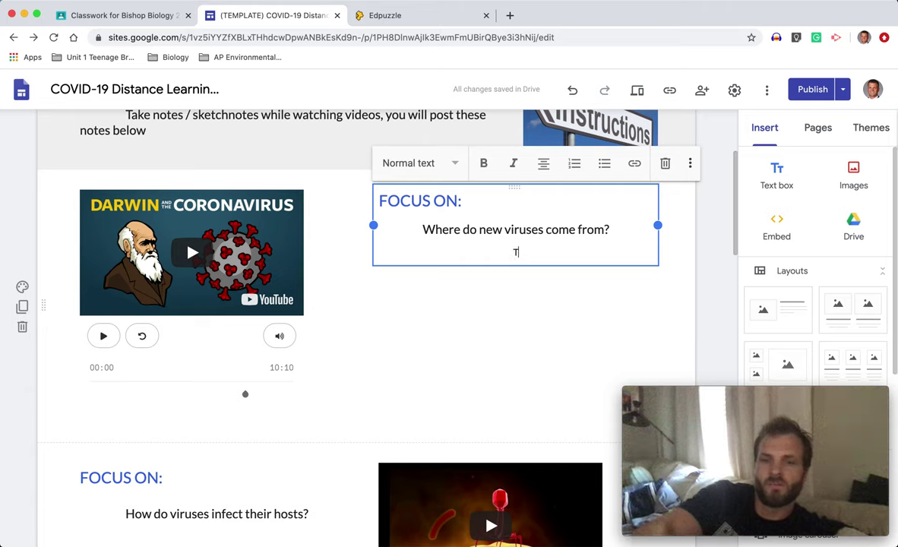
pyautogui.press('BackSpace')
pyautogui.write('New')
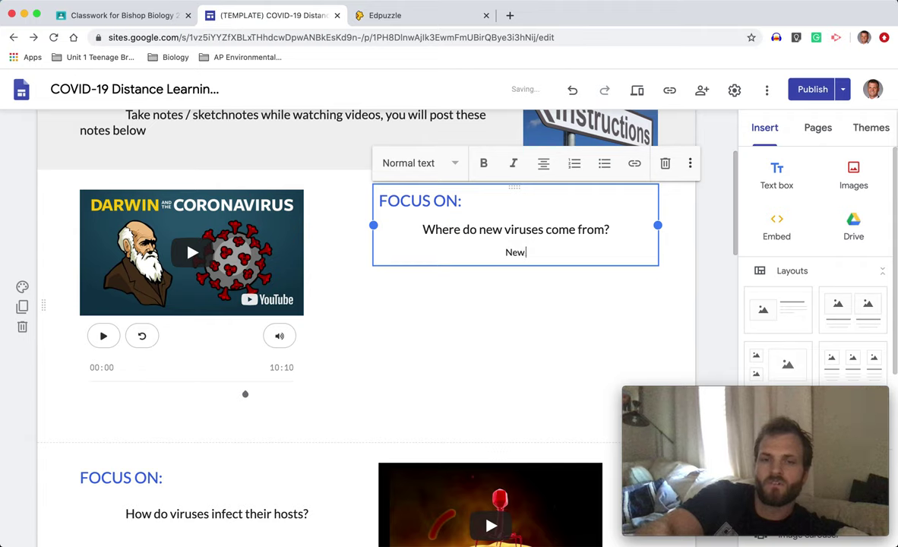
pyautogui.write(' viruses co')
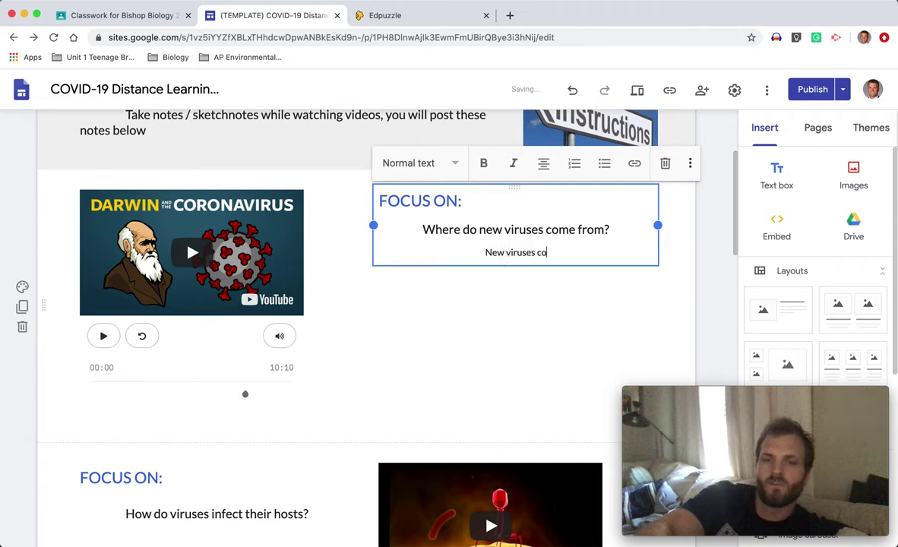
pyautogui.write('me from')
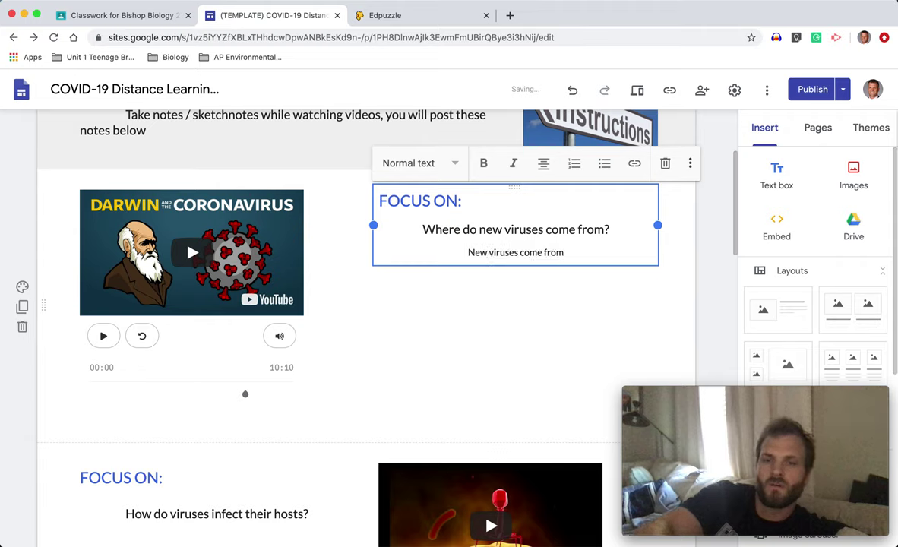
pyautogui.write('...')
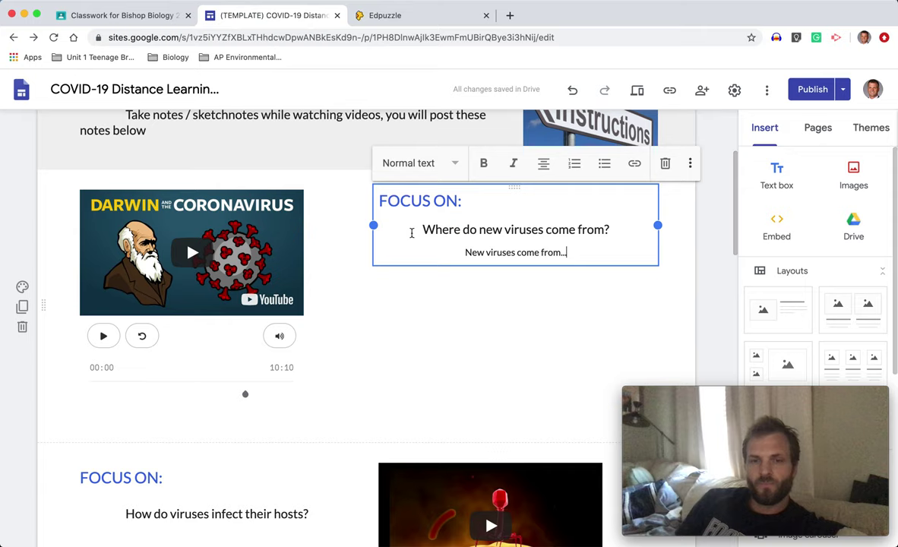
# Select the 'Where do new viruses come from?' line and place the caret at the answer line.
pyautogui.moveTo(416, 232); pyautogui.dragTo(444, 231)
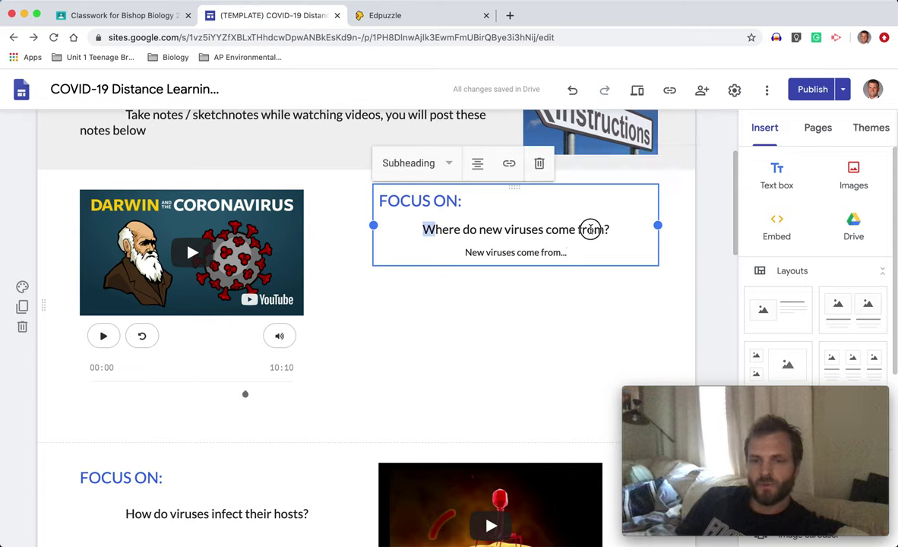
pyautogui.moveTo(605, 222); pyautogui.dragTo(611, 228)
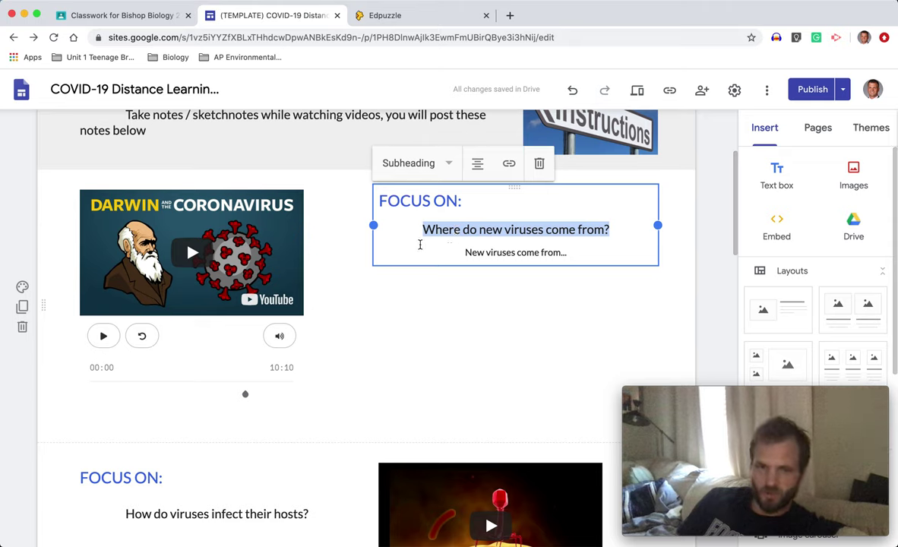
pyautogui.click(466, 252)
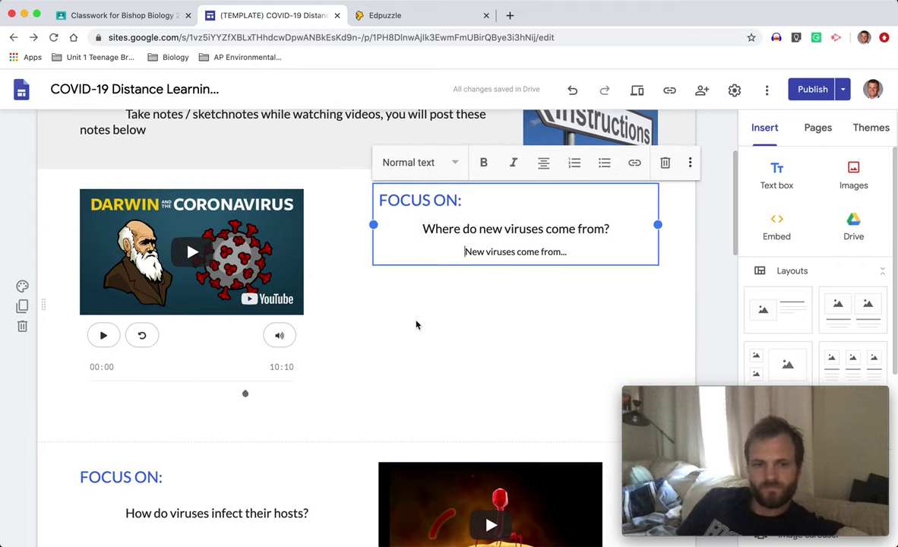
pyautogui.scroll(-1, 416, 326)
pyautogui.scroll(-1, 415, 325)
pyautogui.scroll(-2, 197, 358)
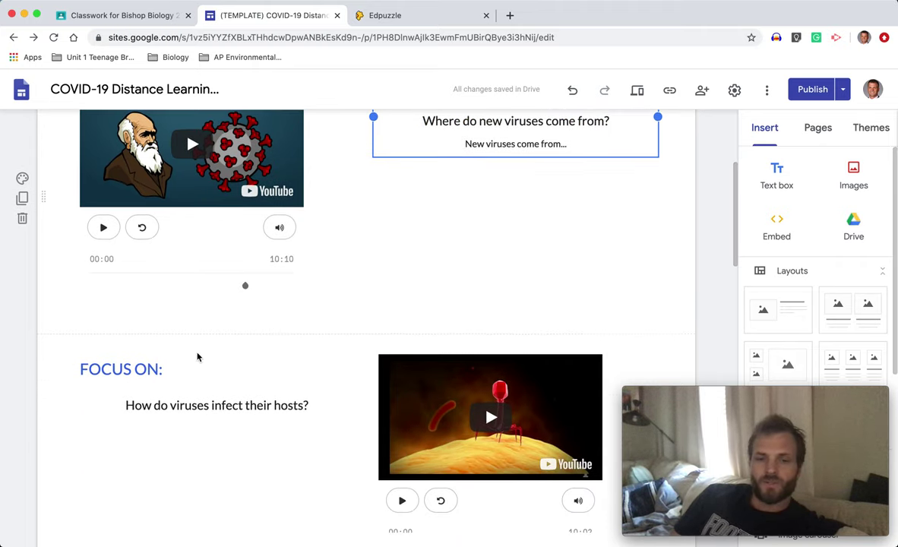
pyautogui.scroll(-2, 196, 357)
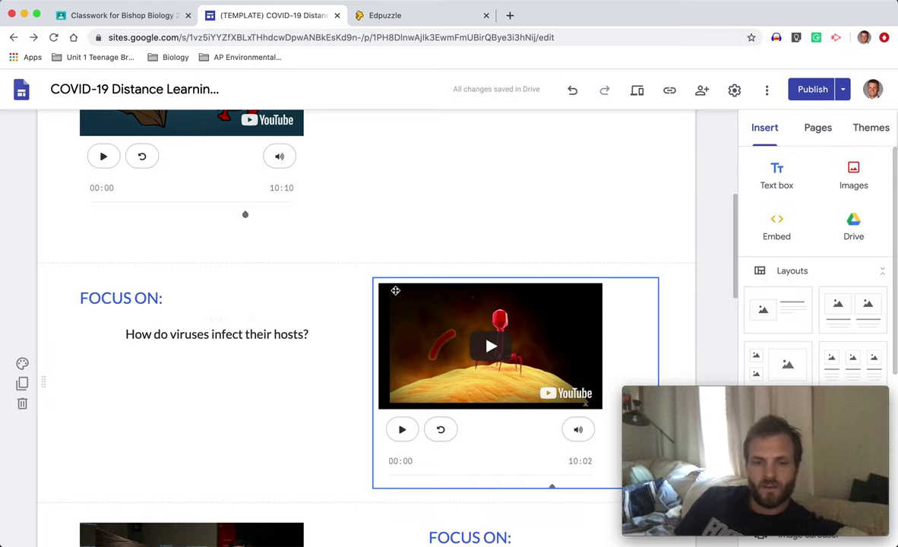
pyautogui.scroll(1, 395, 291)
pyautogui.scroll(2, 395, 292)
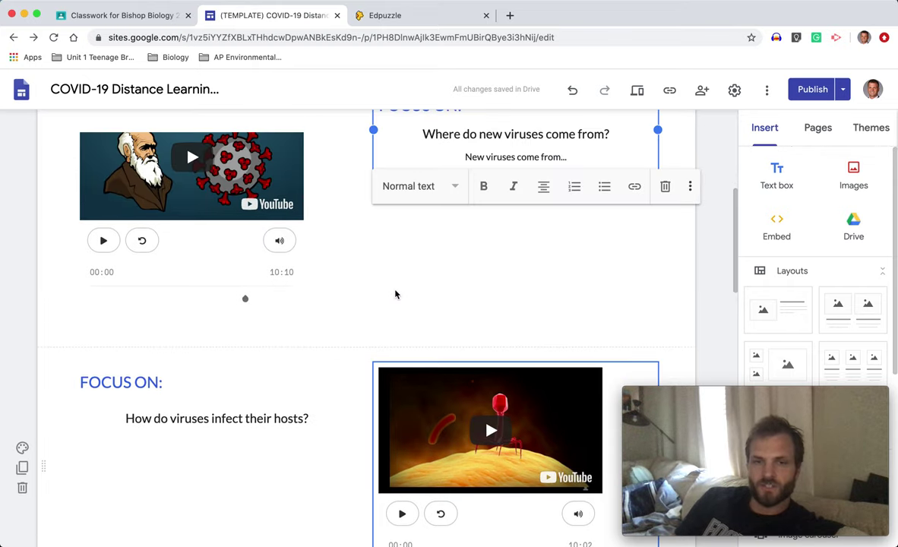
pyautogui.scroll(1, 410, 228)
pyautogui.scroll(1, 406, 249)
pyautogui.scroll(-5, 396, 276)
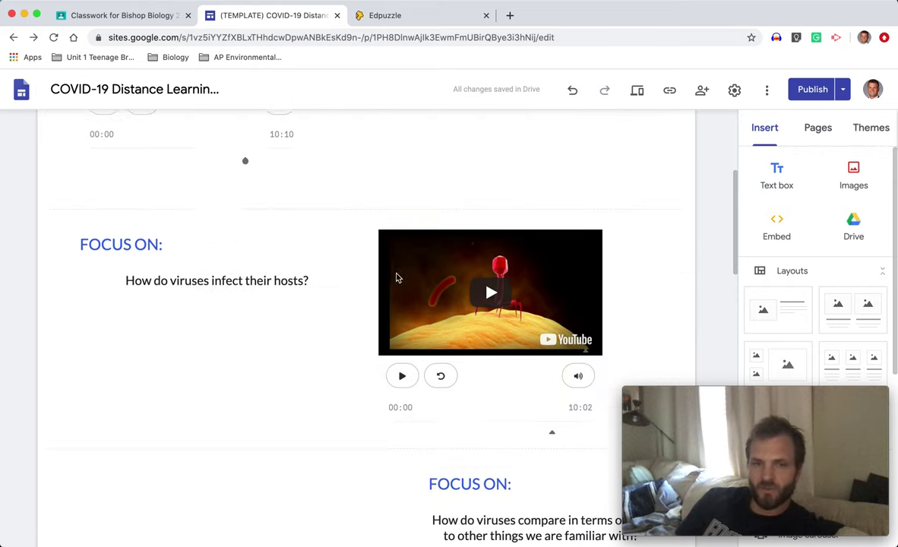
pyautogui.scroll(-2, 396, 279)
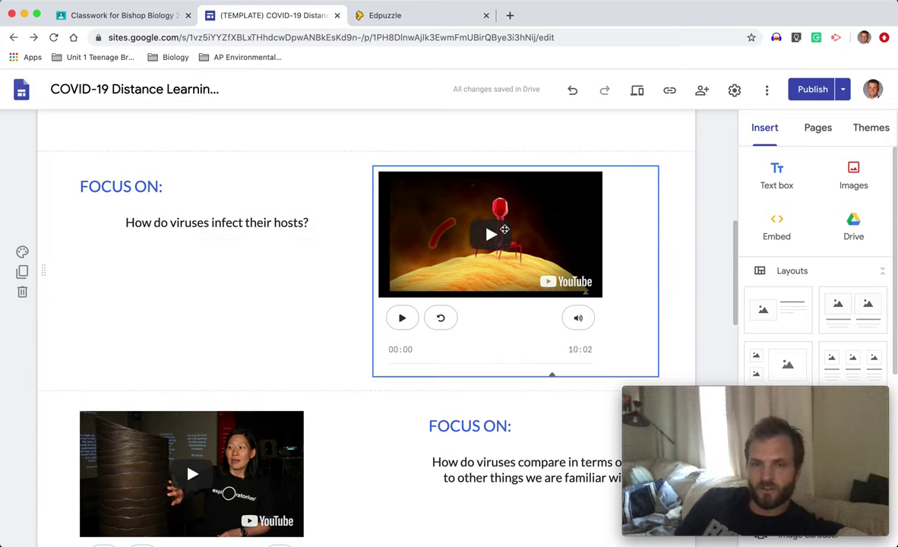
pyautogui.scroll(-3, 444, 225)
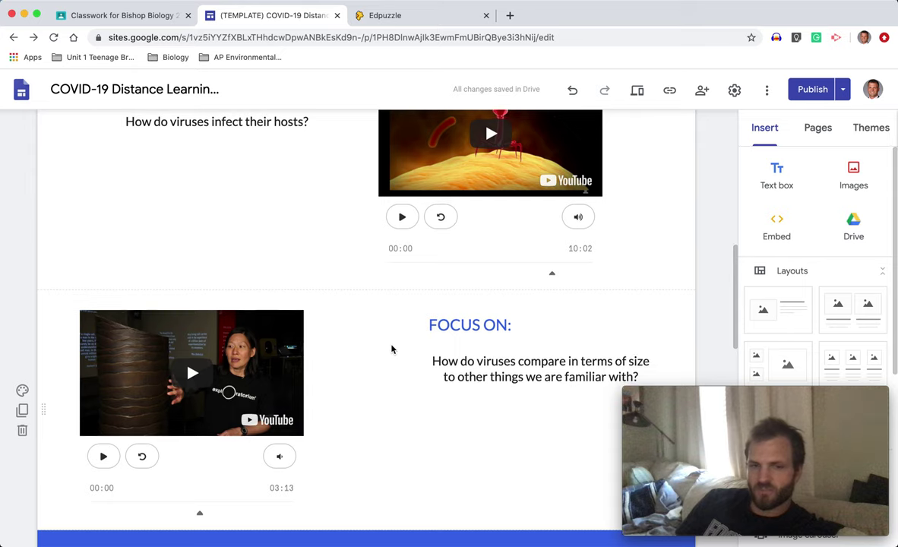
pyautogui.scroll(-2, 391, 349)
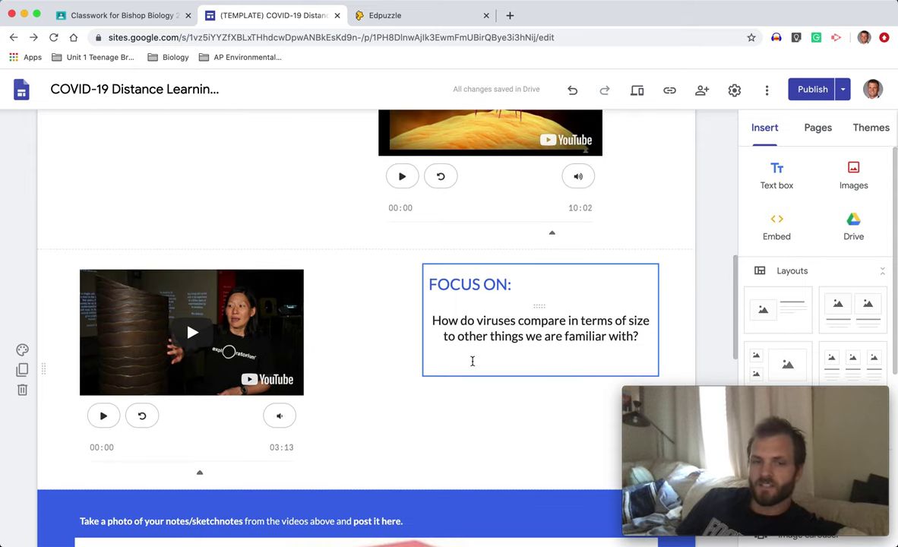
pyautogui.scroll(-2, 325, 344)
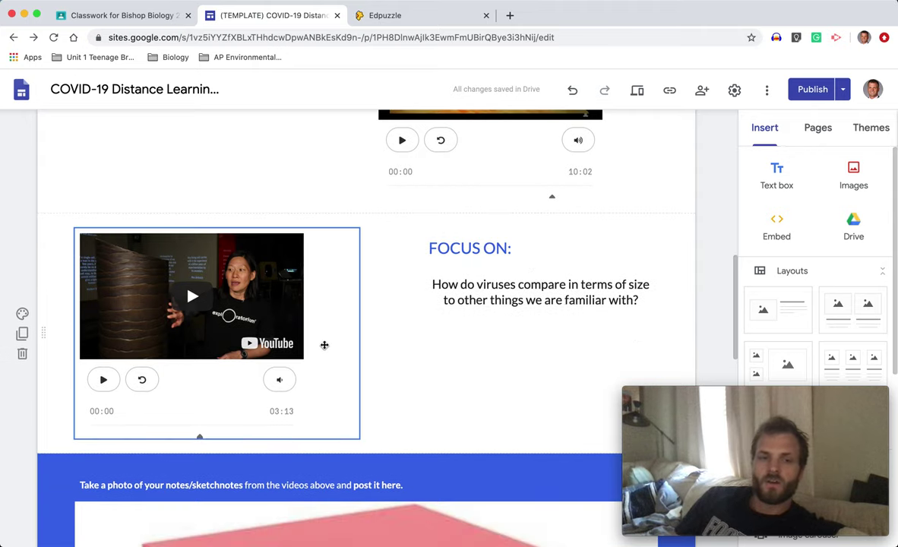
pyautogui.scroll(-2, 324, 346)
pyautogui.scroll(-1, 325, 347)
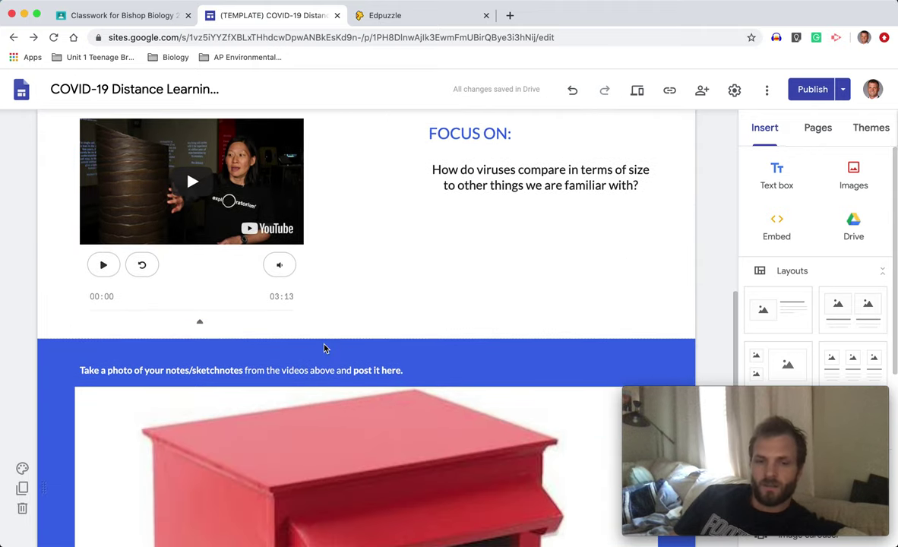
pyautogui.scroll(-1, 324, 348)
pyautogui.scroll(-4, 325, 348)
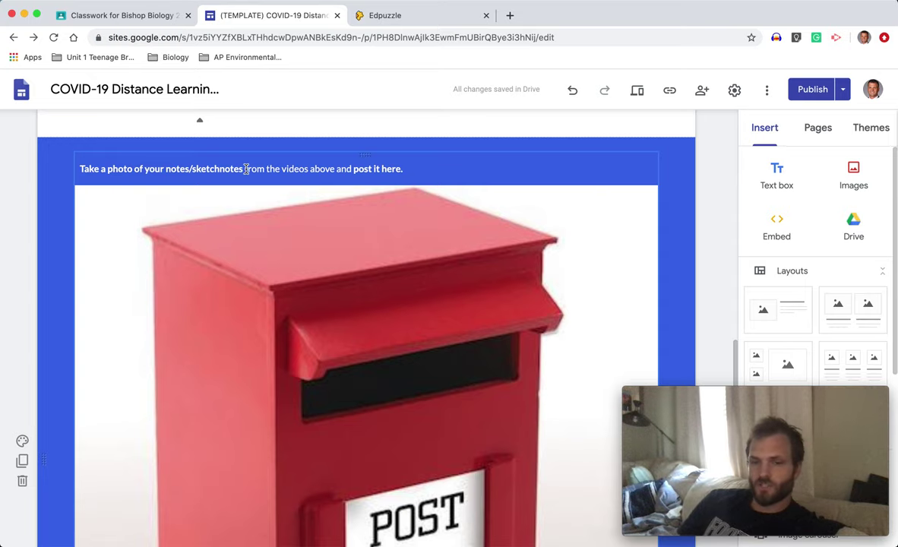
# Select the post-box image and choose Replace image > Select image to open the picker.
pyautogui.scroll(-1, 246, 169)
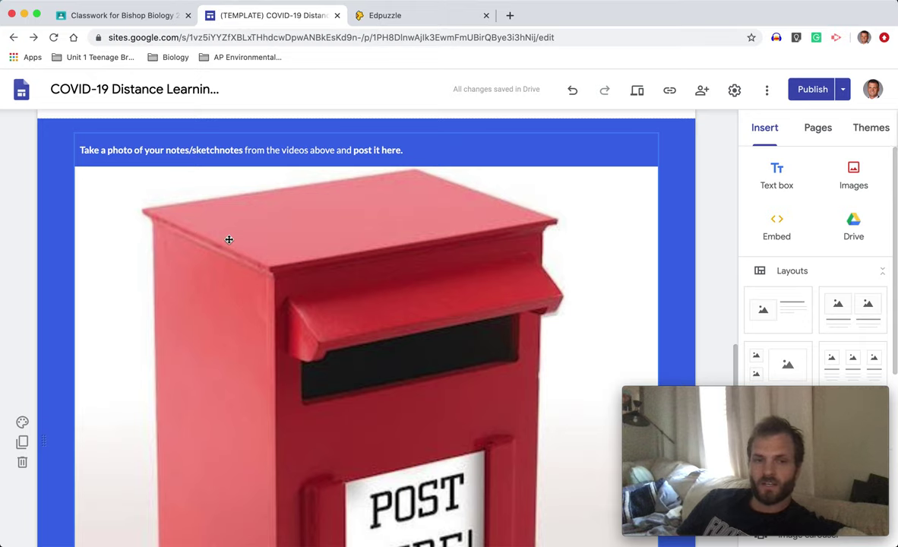
pyautogui.click(229, 239)
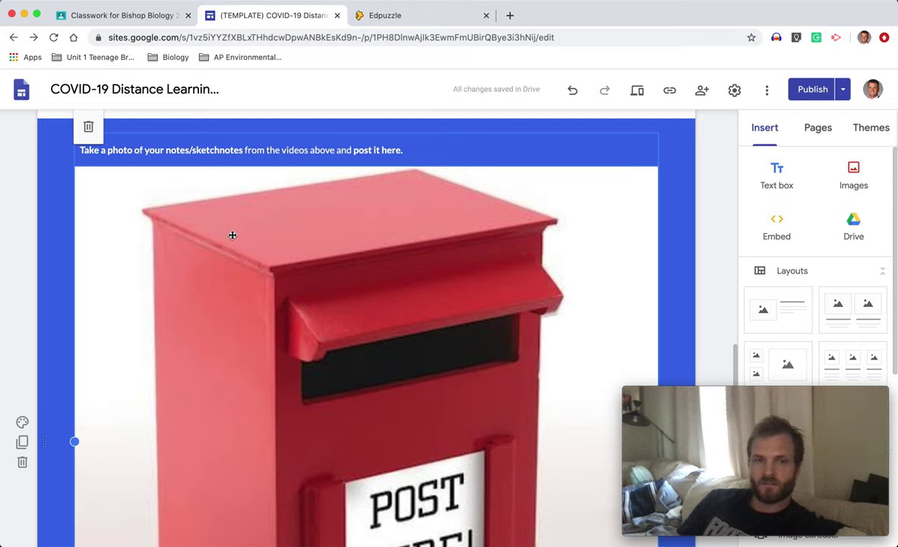
pyautogui.doubleClick(233, 235)
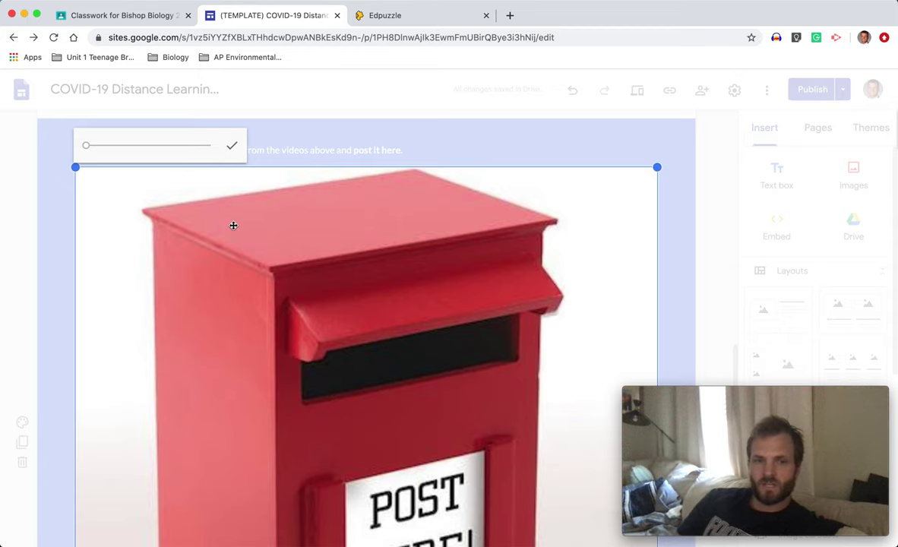
pyautogui.click(231, 146)
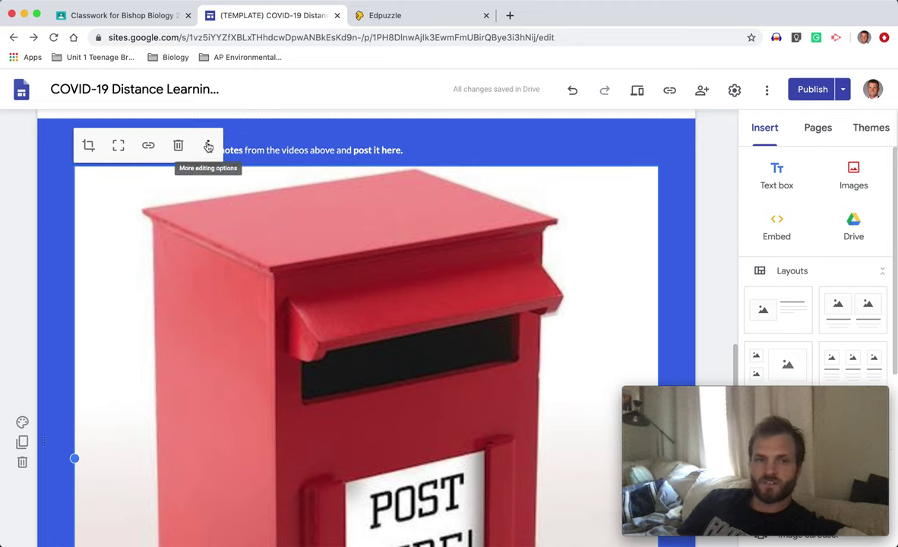
pyautogui.click(209, 146)
pyautogui.moveTo(243, 153)
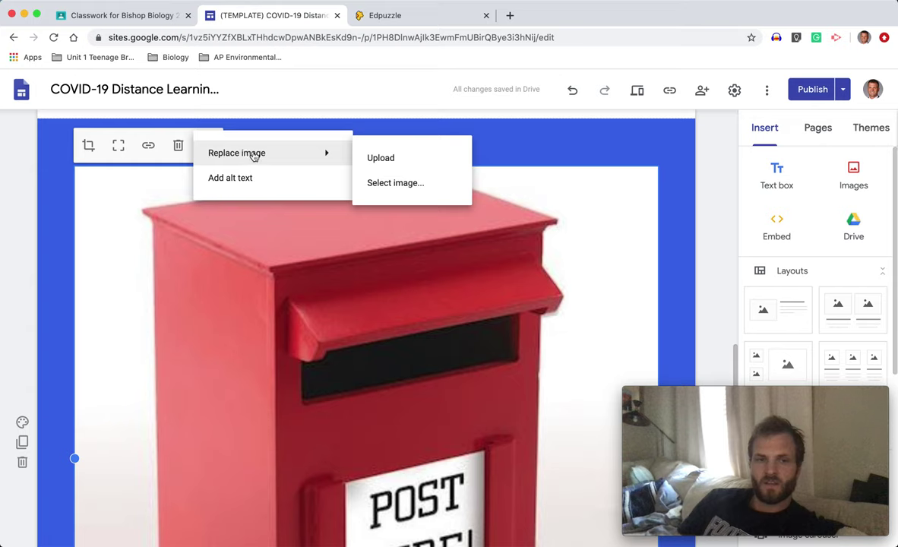
pyautogui.press('Escape')
pyautogui.press('Escape')
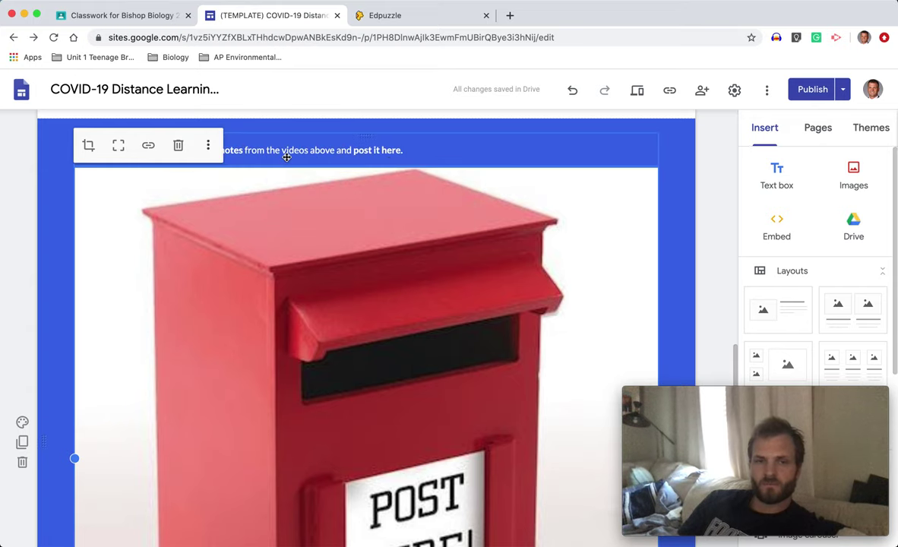
pyautogui.click(226, 152)
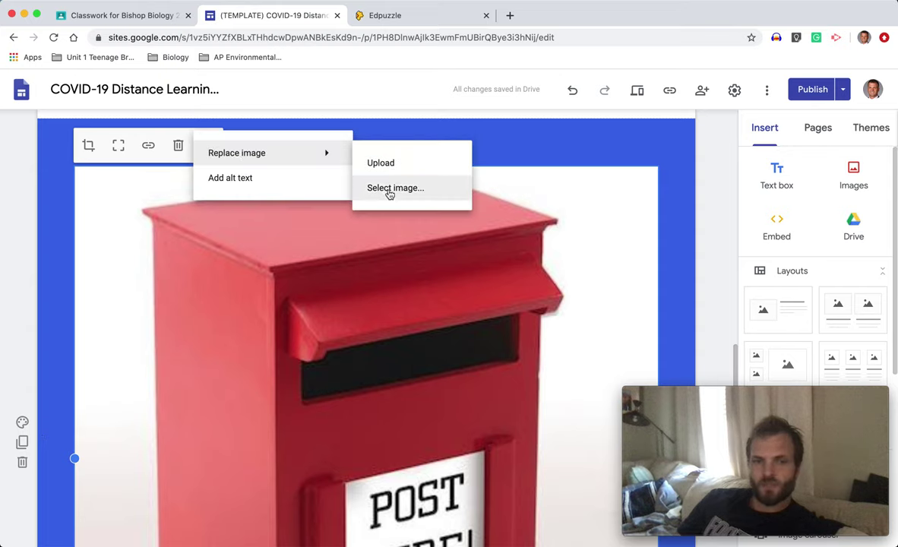
pyautogui.click(389, 190)
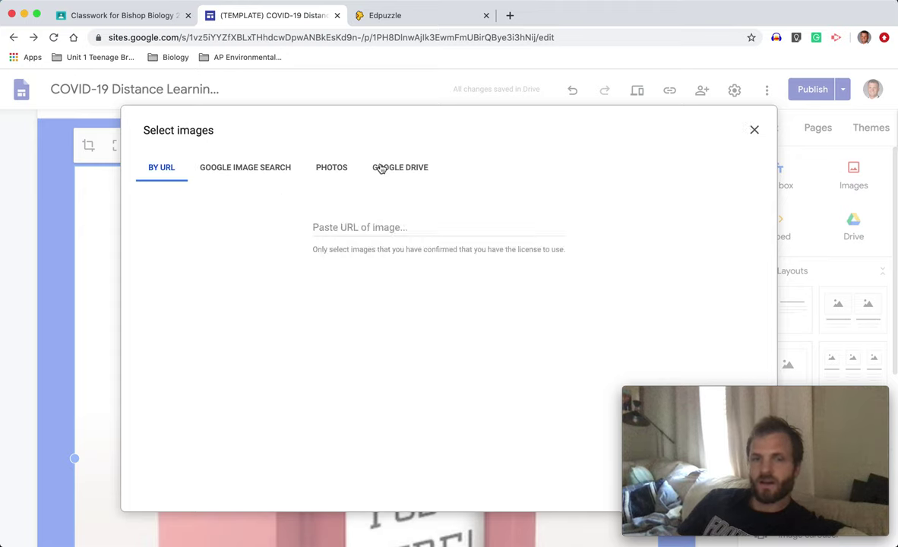
# Swap in the Genetics sketchnote photo from Drive's Profile Photos folder for the post-box picture.
pyautogui.click(405, 168)
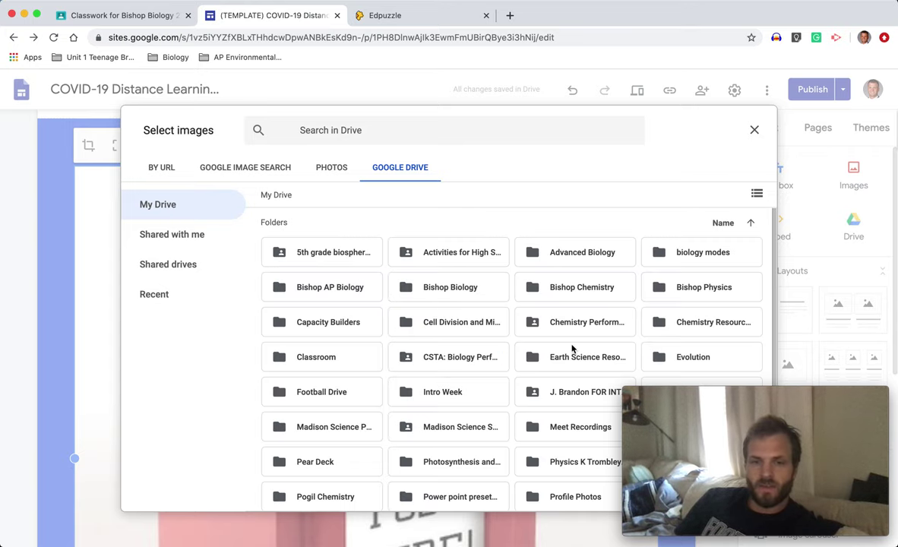
pyautogui.scroll(-3, 608, 316)
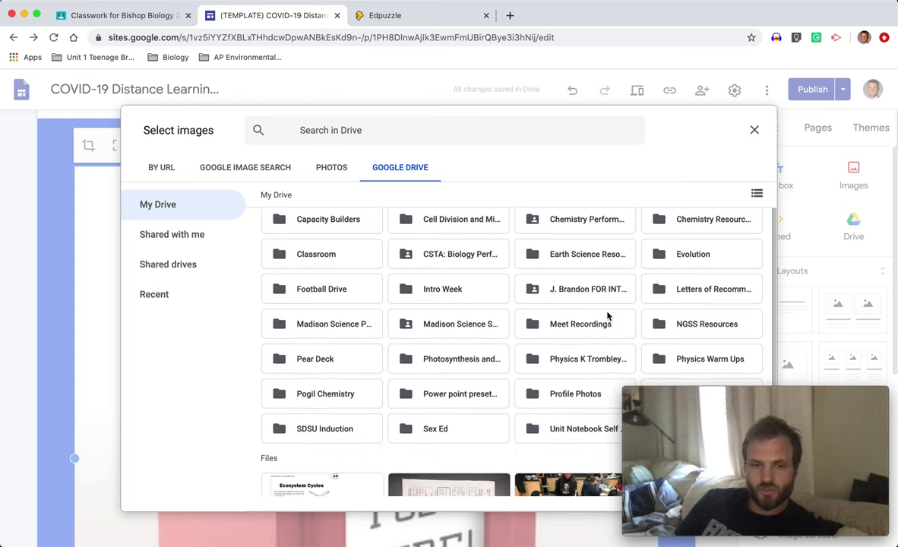
pyautogui.scroll(-3, 679, 315)
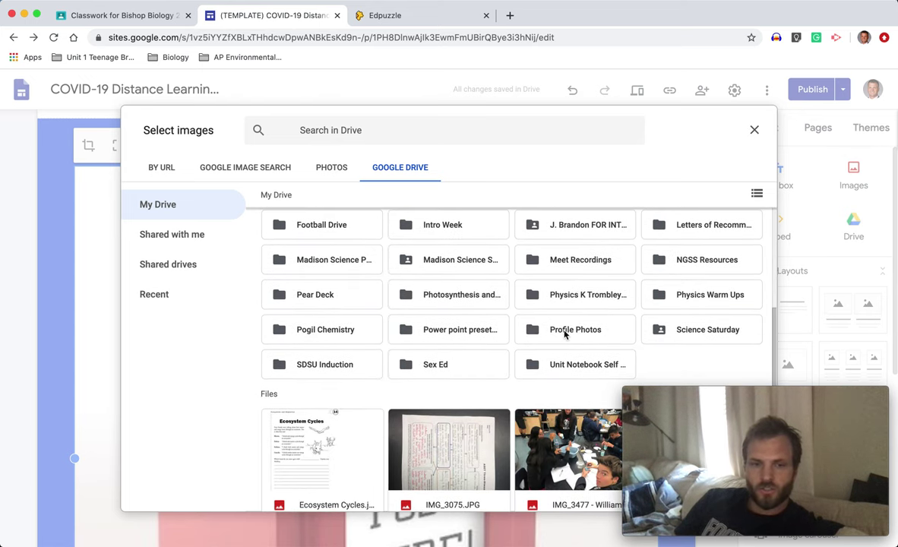
pyautogui.doubleClick(565, 334)
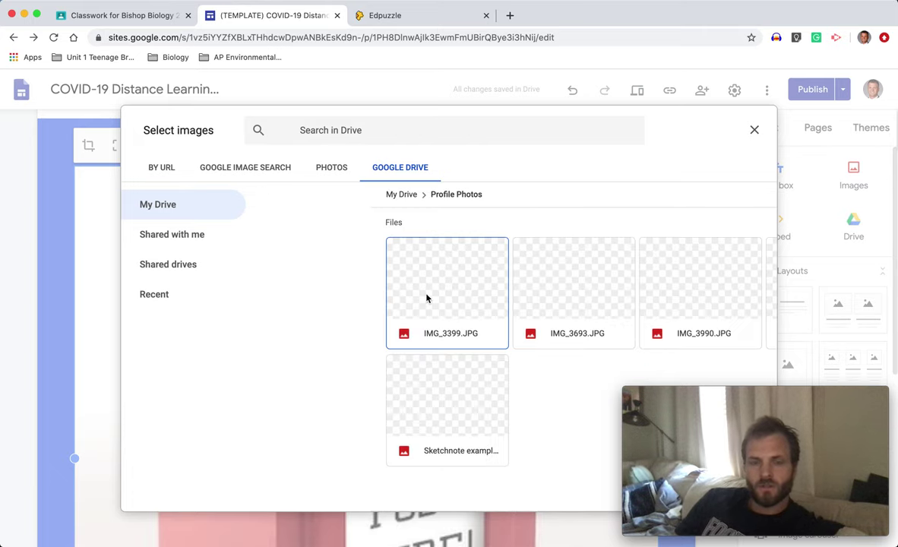
pyautogui.click(437, 405)
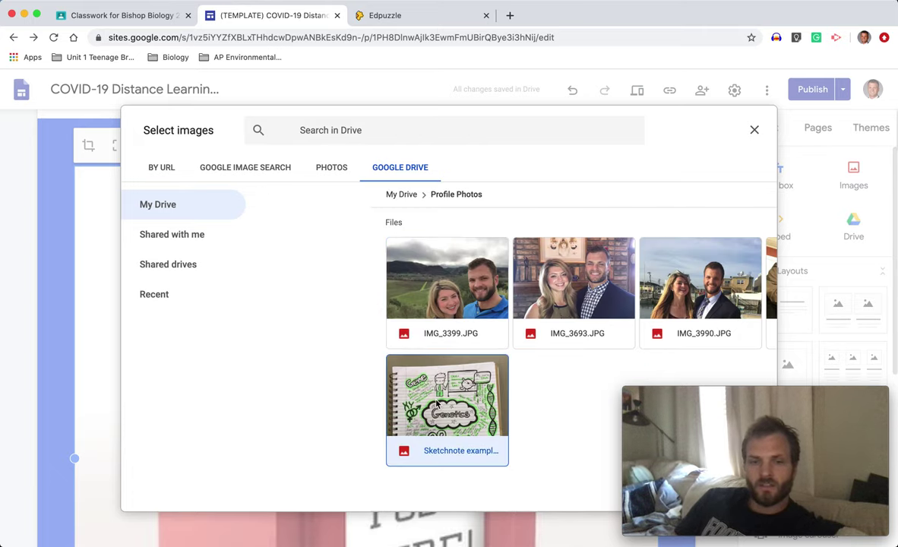
pyautogui.doubleClick(437, 405)
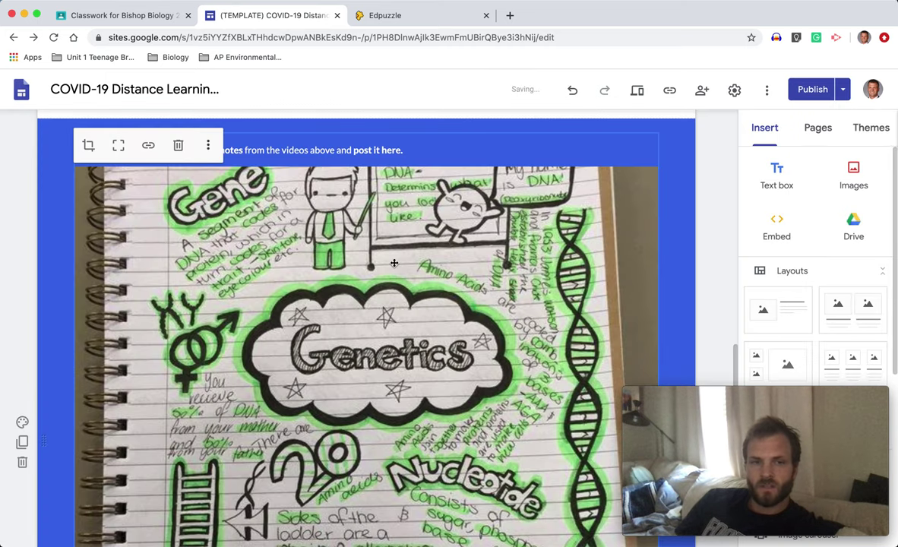
pyautogui.scroll(-3, 394, 263)
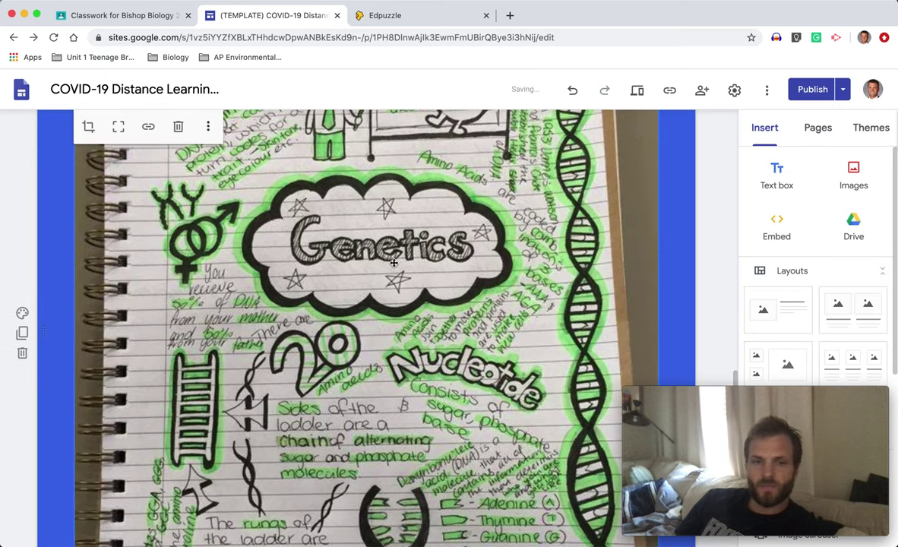
pyautogui.scroll(-1, 394, 263)
pyautogui.scroll(-1, 394, 263)
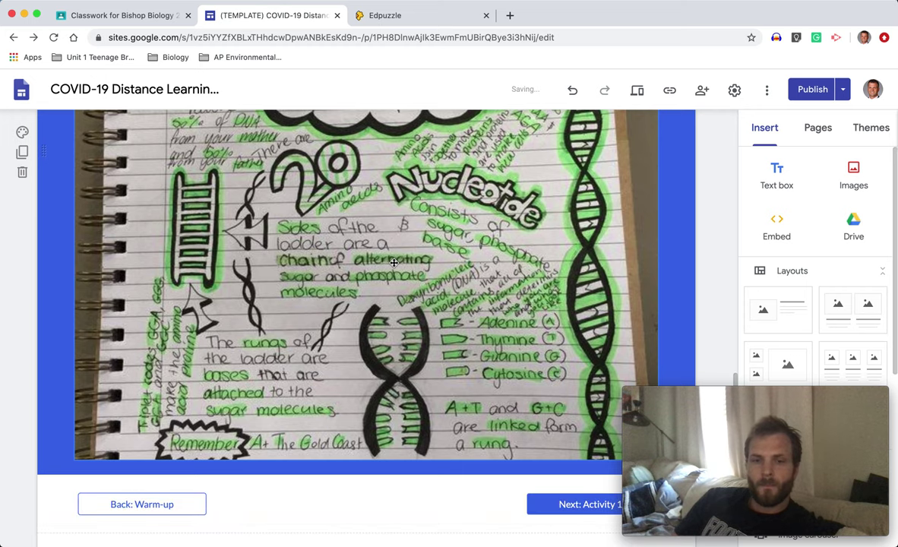
pyautogui.scroll(5, 393, 262)
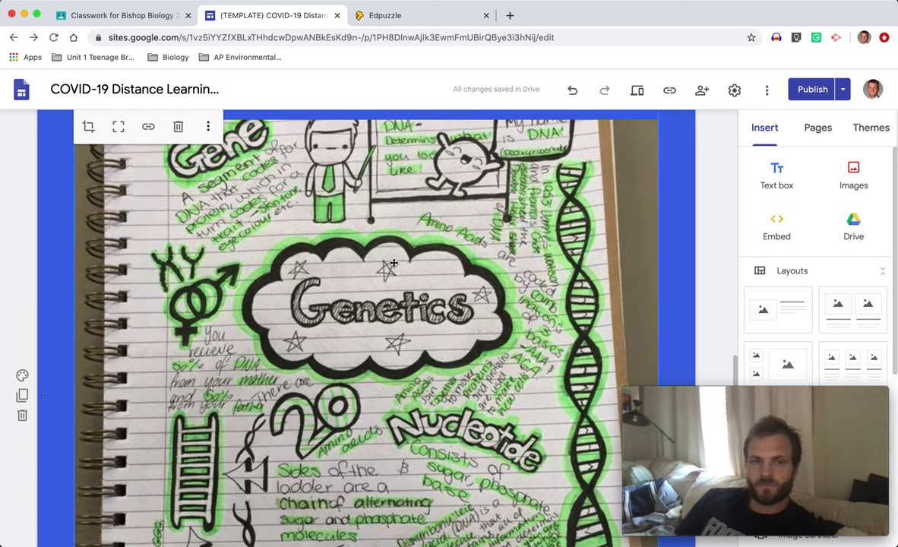
pyautogui.scroll(1, 394, 262)
pyautogui.scroll(1, 394, 262)
pyautogui.scroll(1, 393, 263)
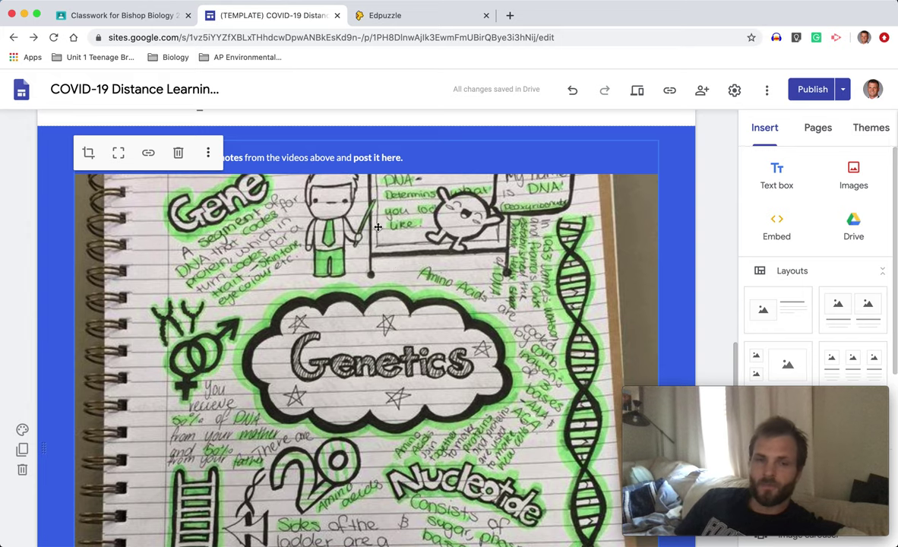
pyautogui.scroll(-1, 378, 227)
pyautogui.scroll(-3, 378, 227)
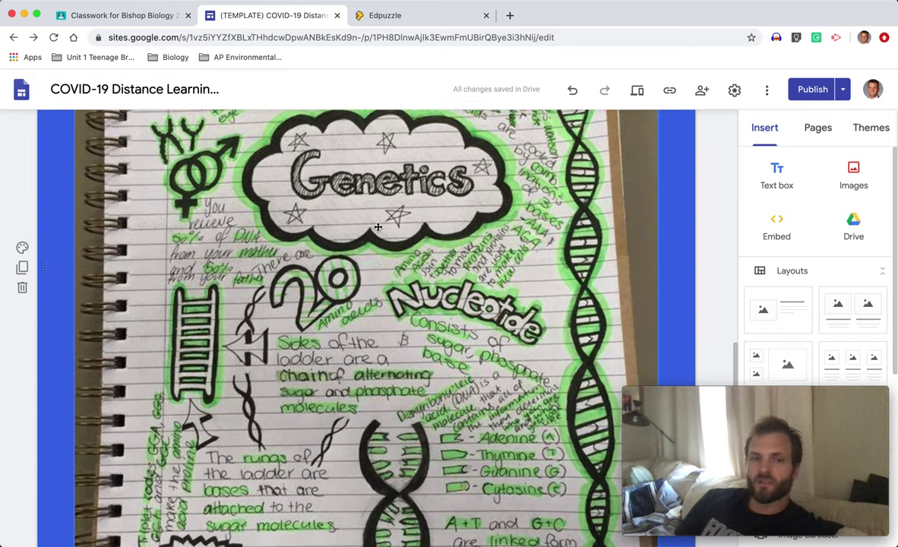
pyautogui.scroll(-3, 378, 226)
pyautogui.scroll(-2, 377, 226)
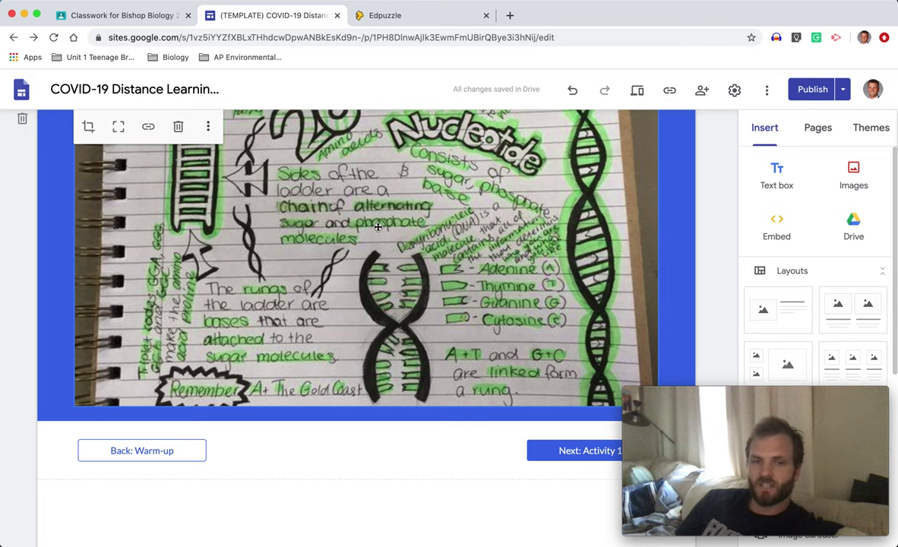
pyautogui.scroll(5, 379, 235)
pyautogui.scroll(-1, 378, 234)
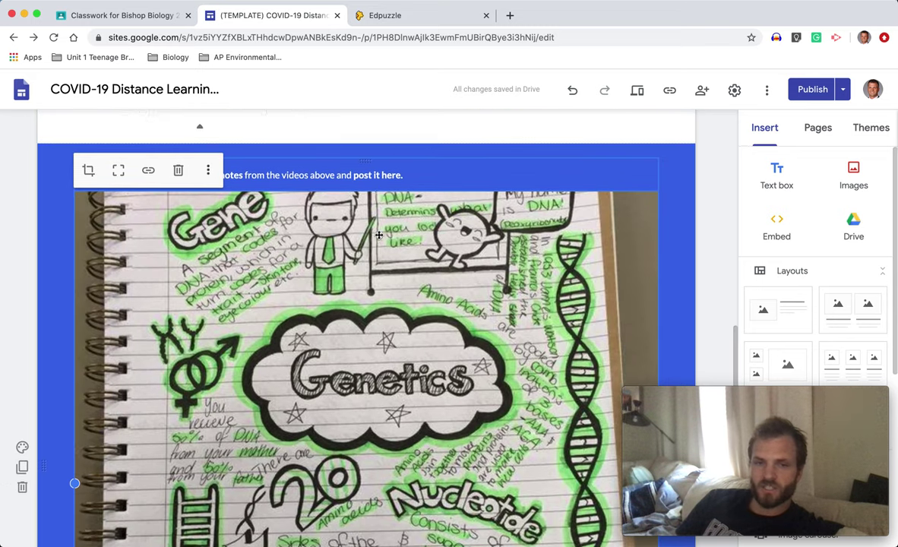
pyautogui.scroll(-3, 378, 235)
pyautogui.scroll(-1, 378, 235)
pyautogui.scroll(-2, 380, 238)
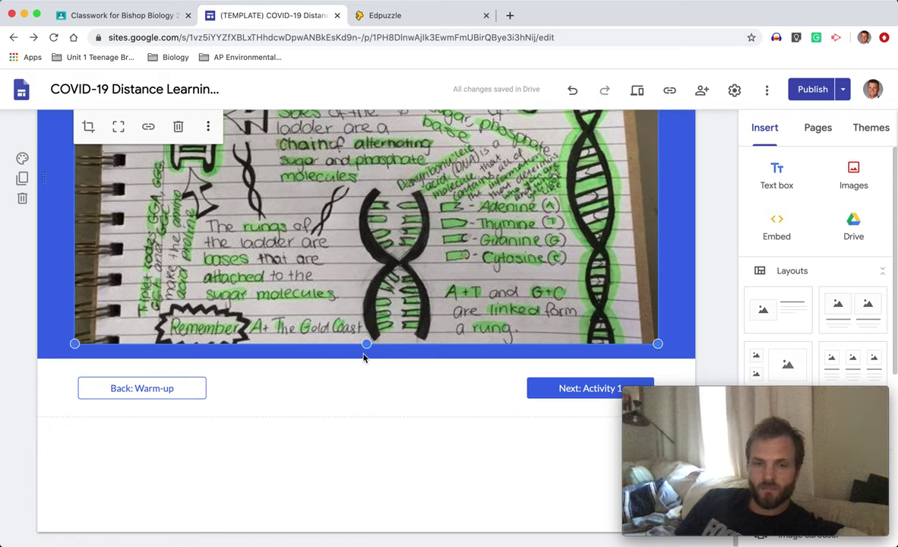
pyautogui.click(330, 356)
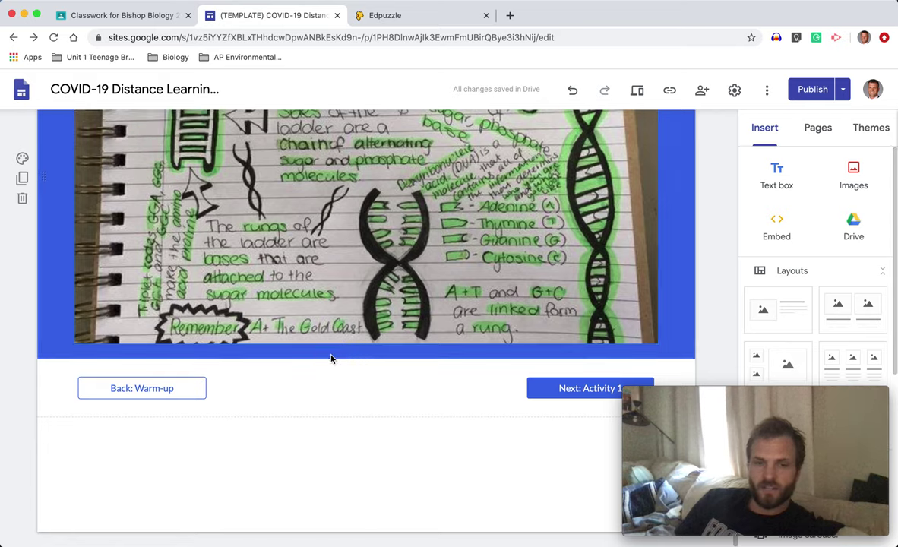
pyautogui.doubleClick(330, 356)
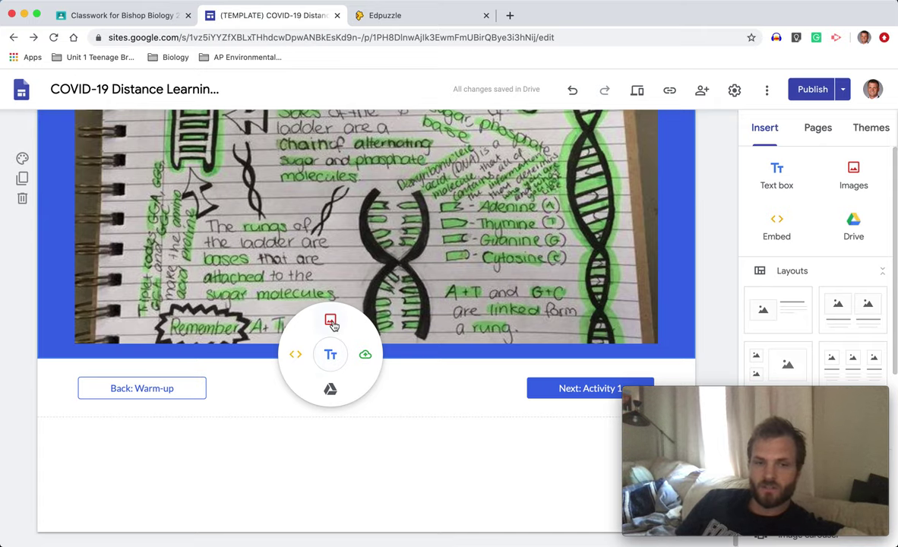
pyautogui.click(331, 323)
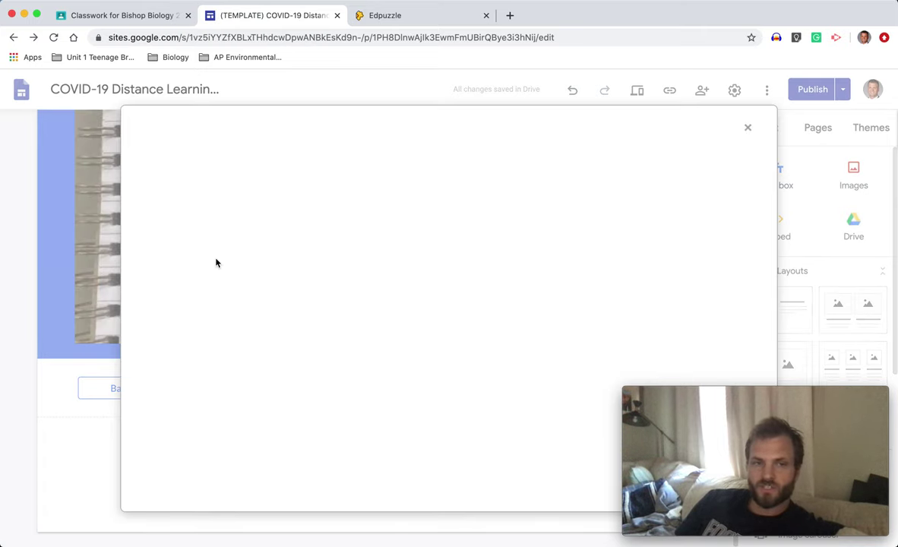
pyautogui.click(755, 133)
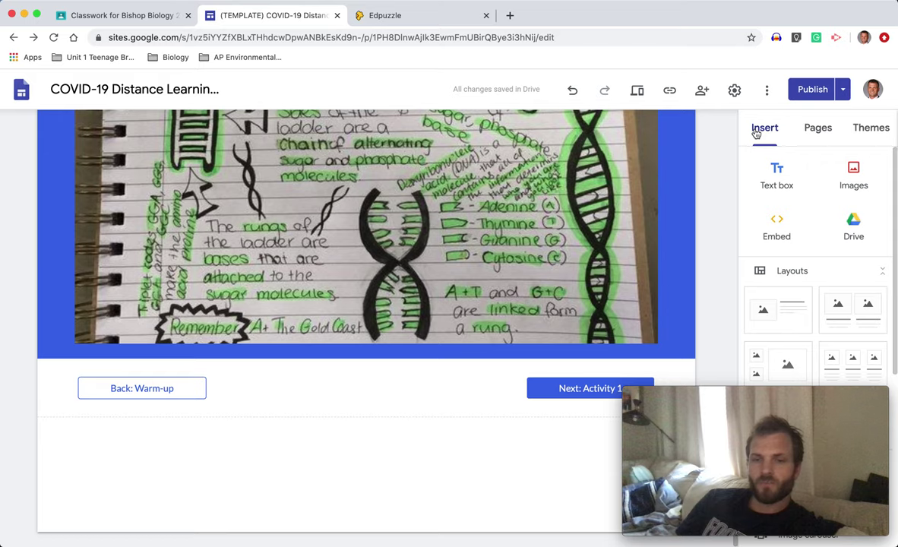
pyautogui.scroll(15, 398, 230)
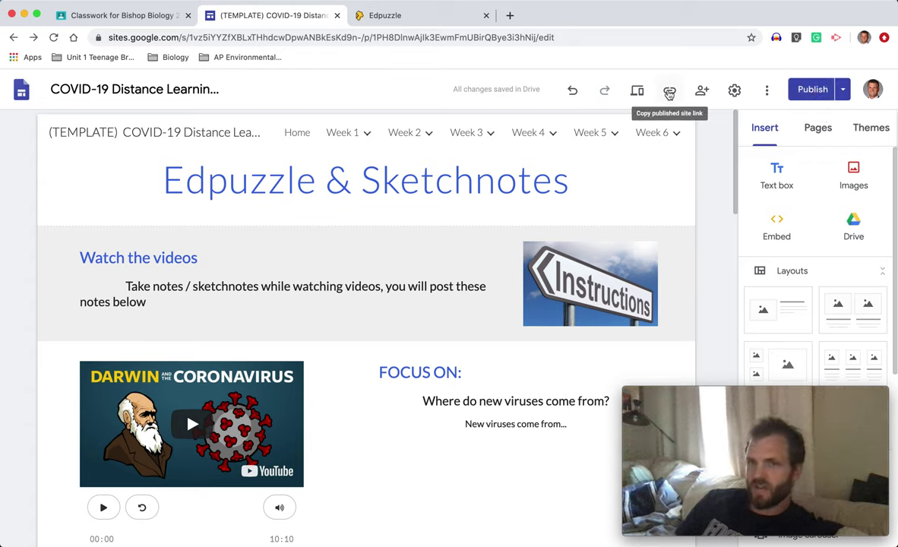
# Return to Classroom's Week 1 Notes & Videos assignment with its three Edpuzzle links.
pyautogui.click(137, 17)
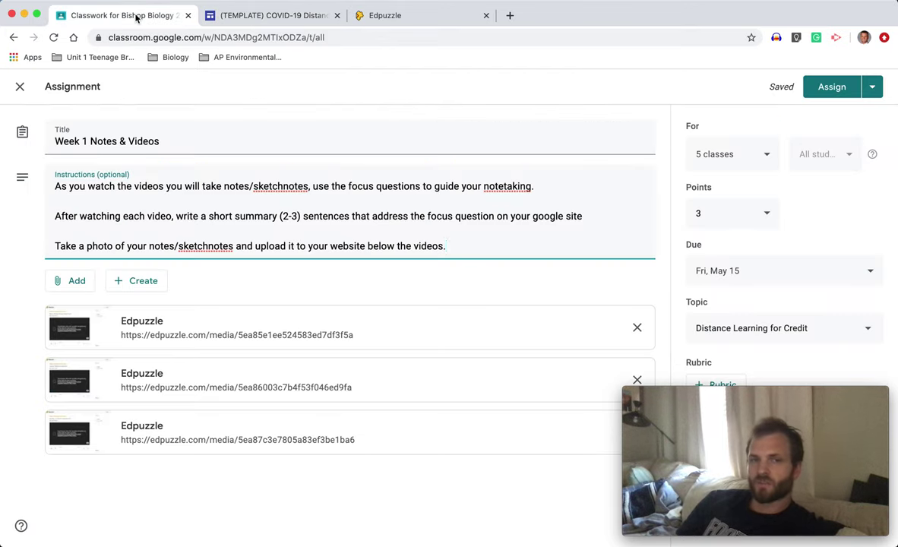